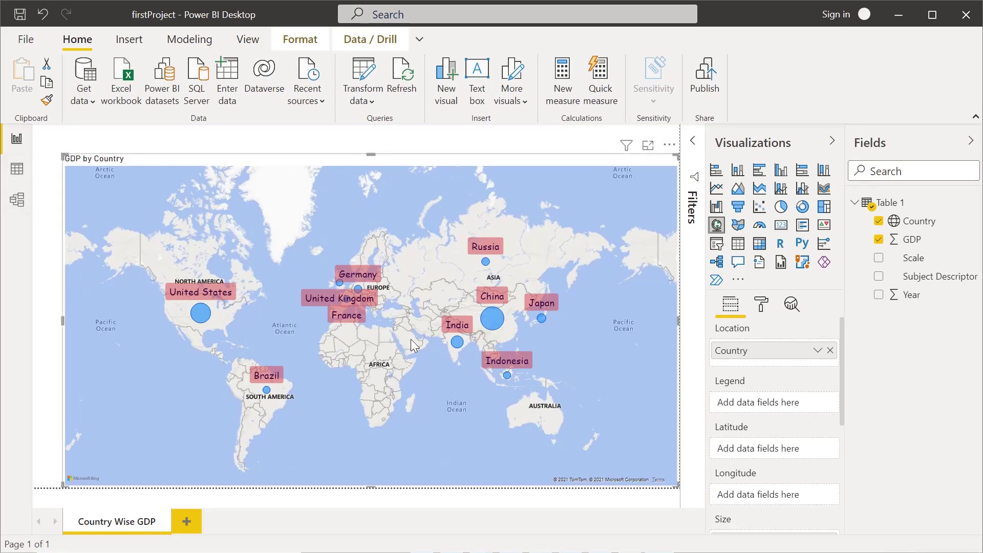
Review the GDP by Country bubble map, then switch to Table 1's data view
left_click(19, 163)
Cycle through Model, Report and Data views, ending on Table 1's model diagram
left_click(18, 202)
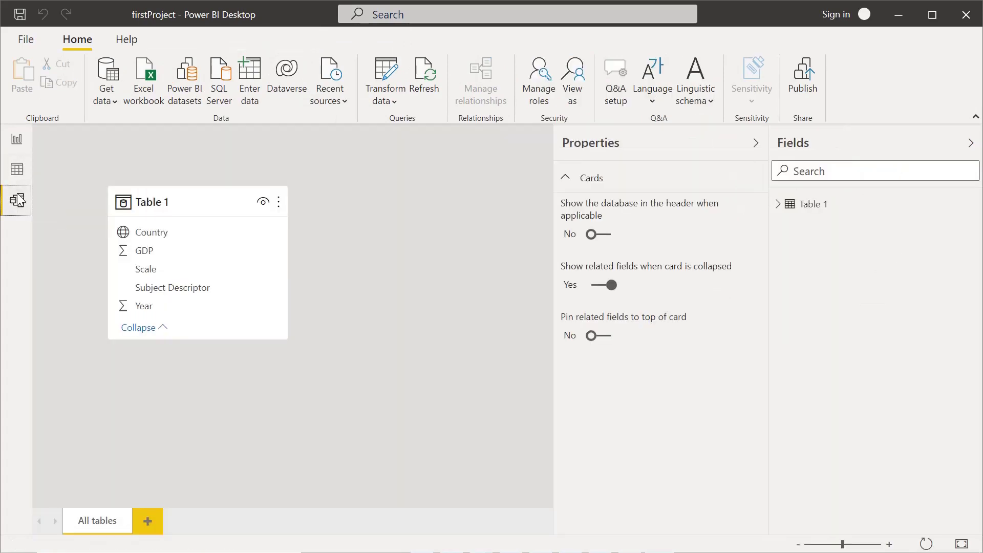
left_click(17, 140)
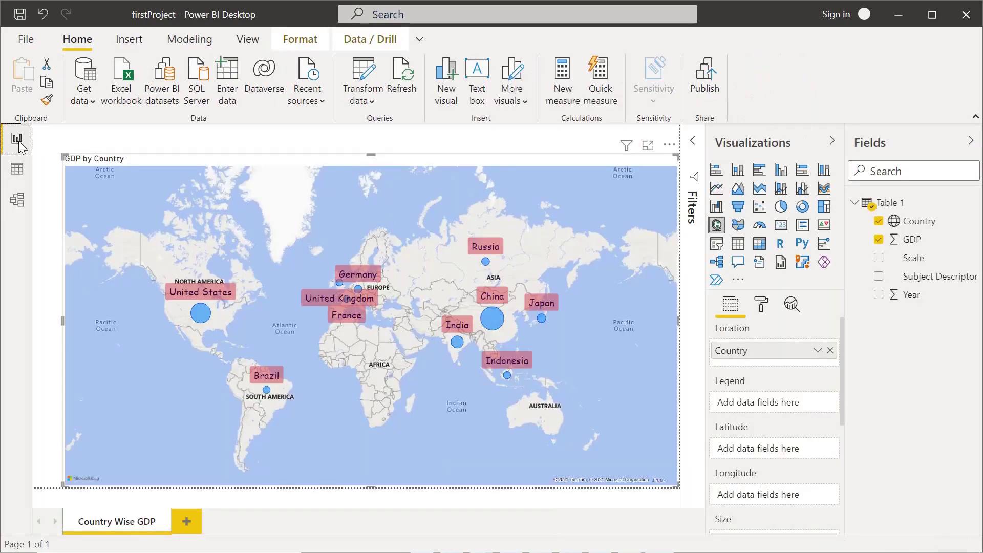
left_click(18, 171)
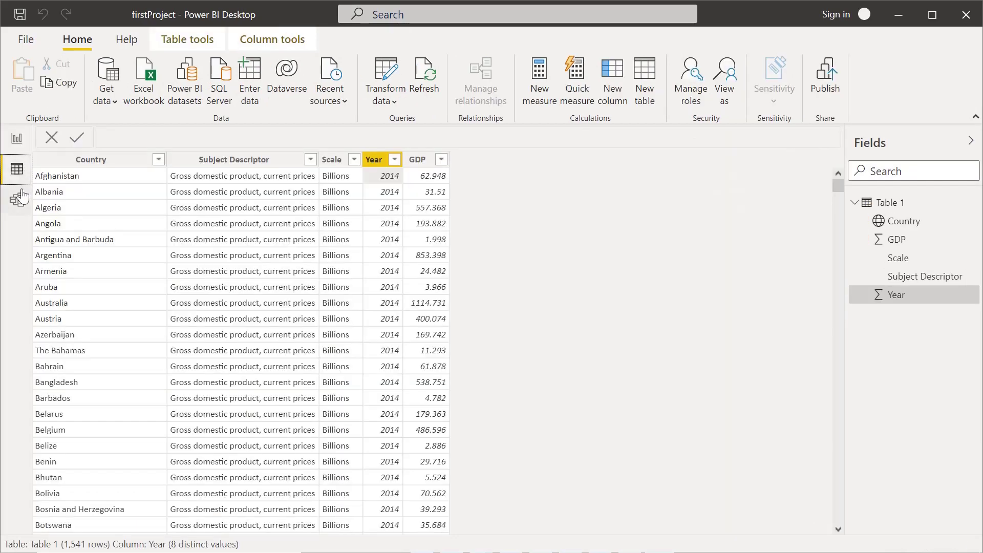
left_click(20, 199)
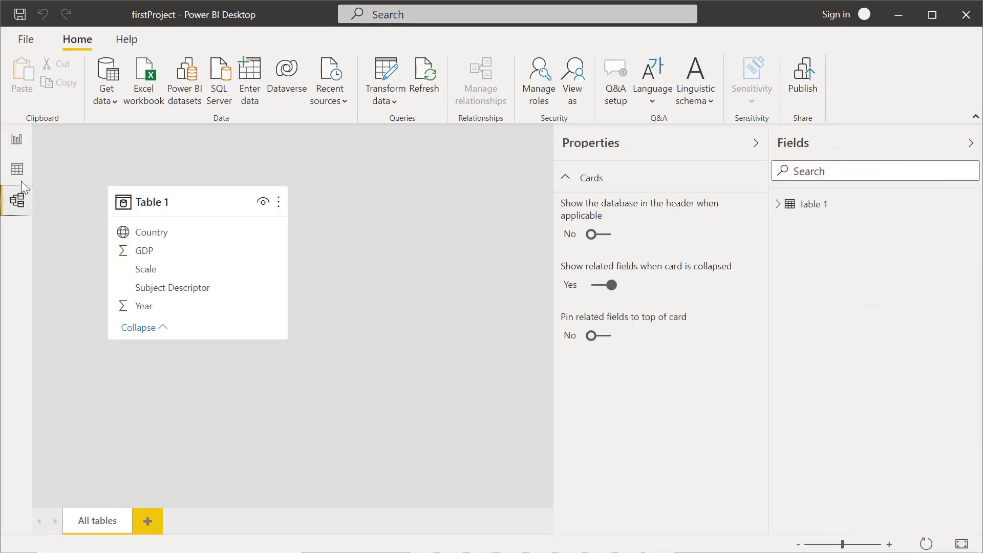
left_click(19, 149)
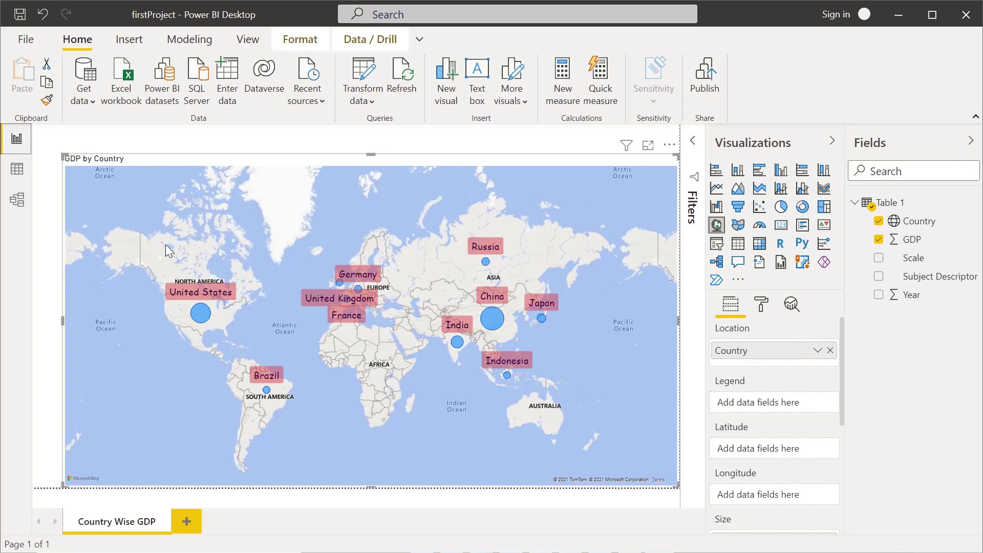
left_click(18, 171)
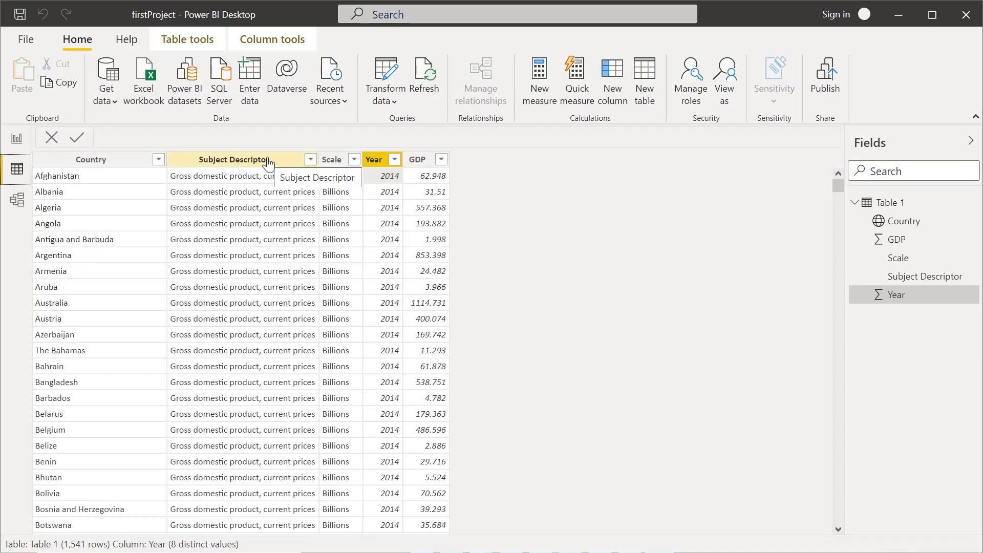
left_click(17, 200)
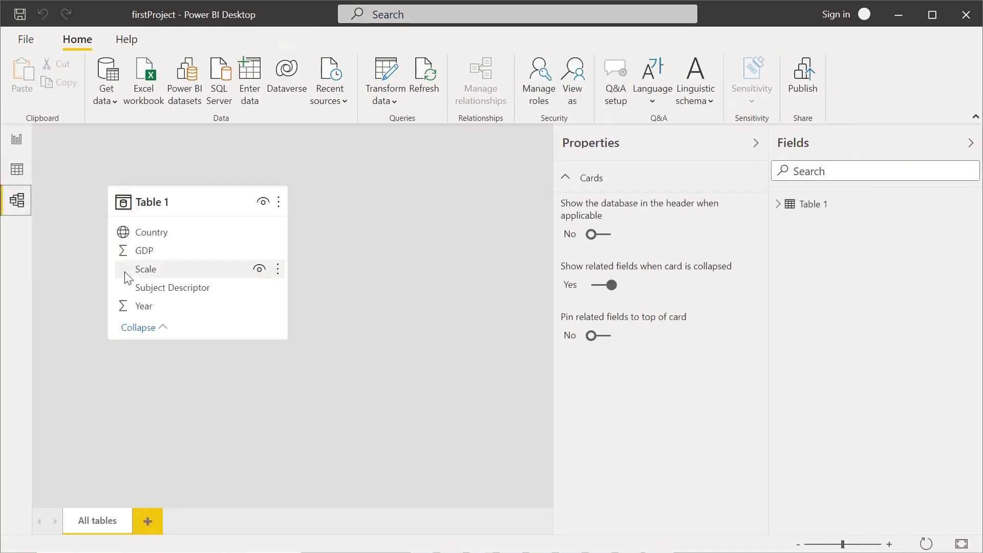
Move the Table 1 card lower and left in the model, then show Table 1's data rows
mouse_move(201, 201)
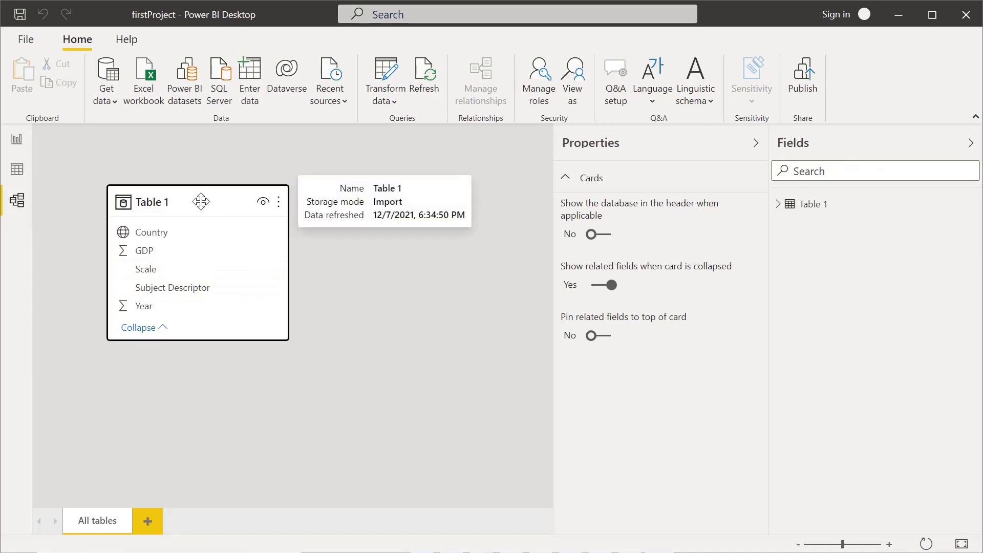
left_click_drag(201, 201, 163, 219)
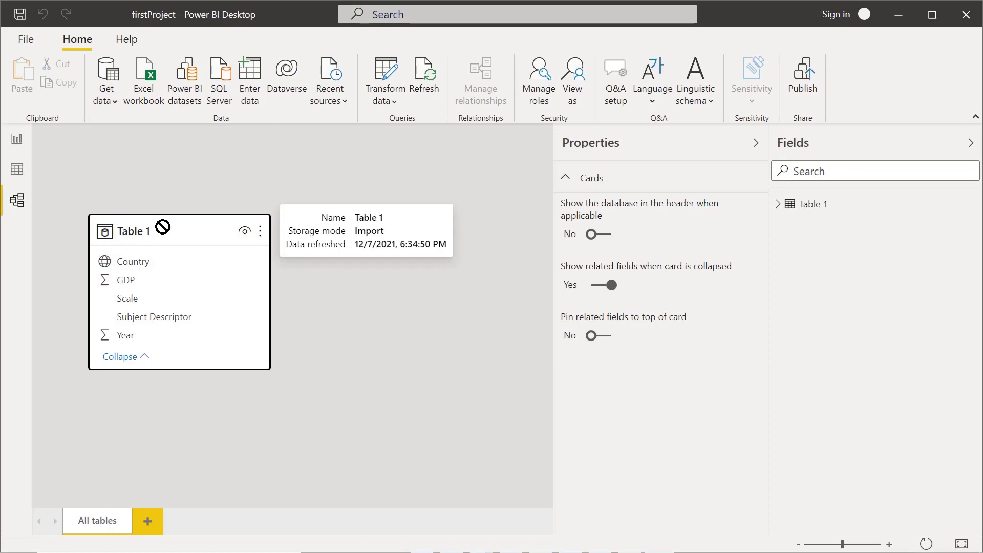
left_click(17, 169)
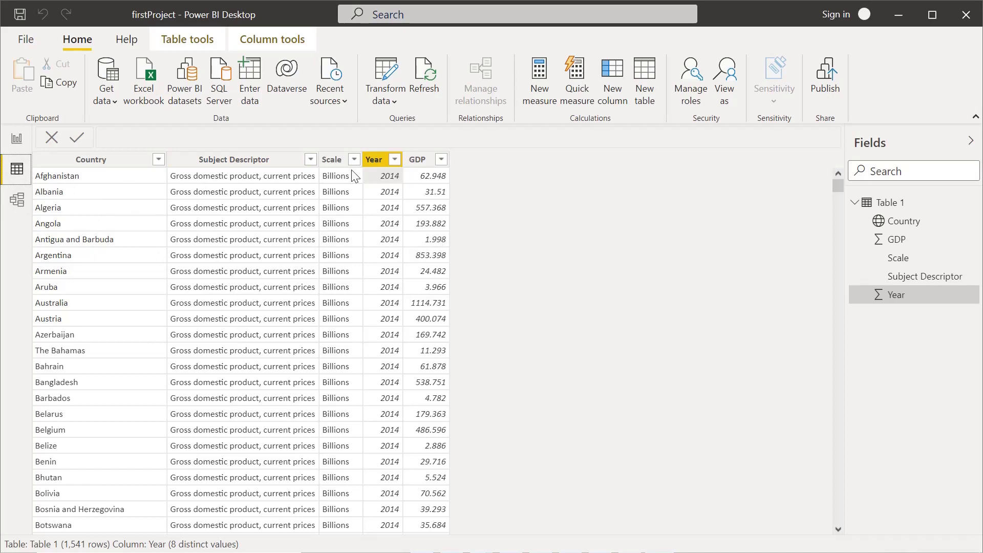
Check Subject Descriptor's column properties: Text type, Don't summarize, Uncategorized, leaving them unchanged
left_click(233, 159)
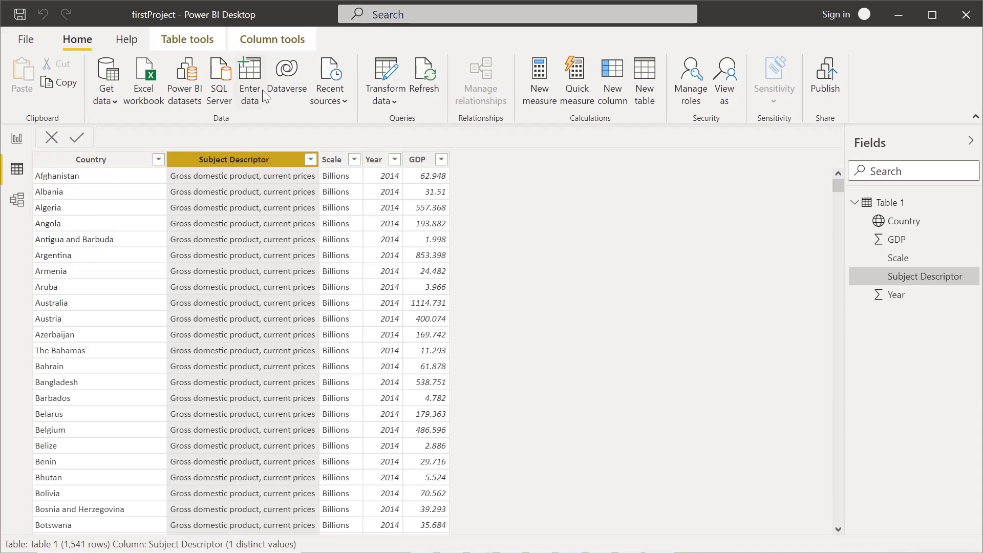
left_click(283, 42)
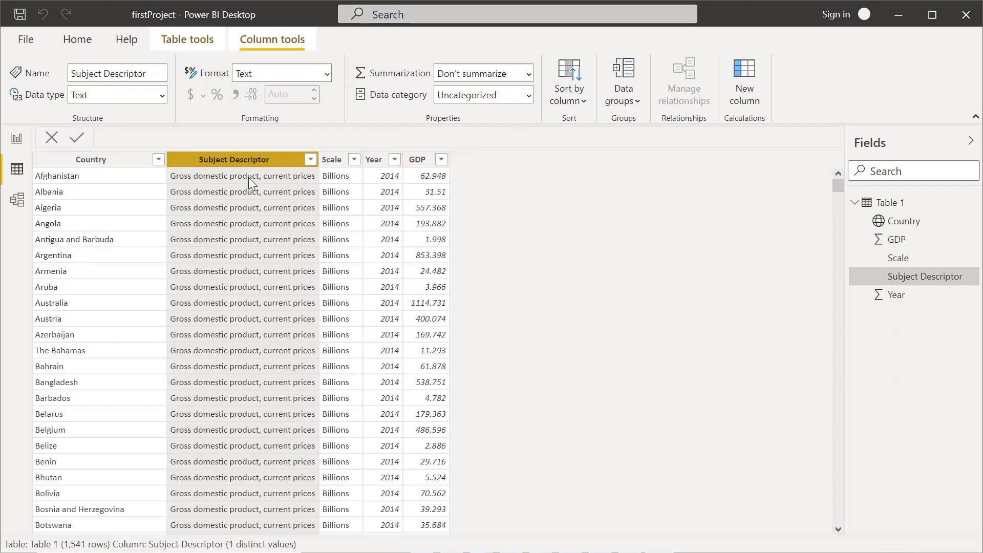
left_click(529, 74)
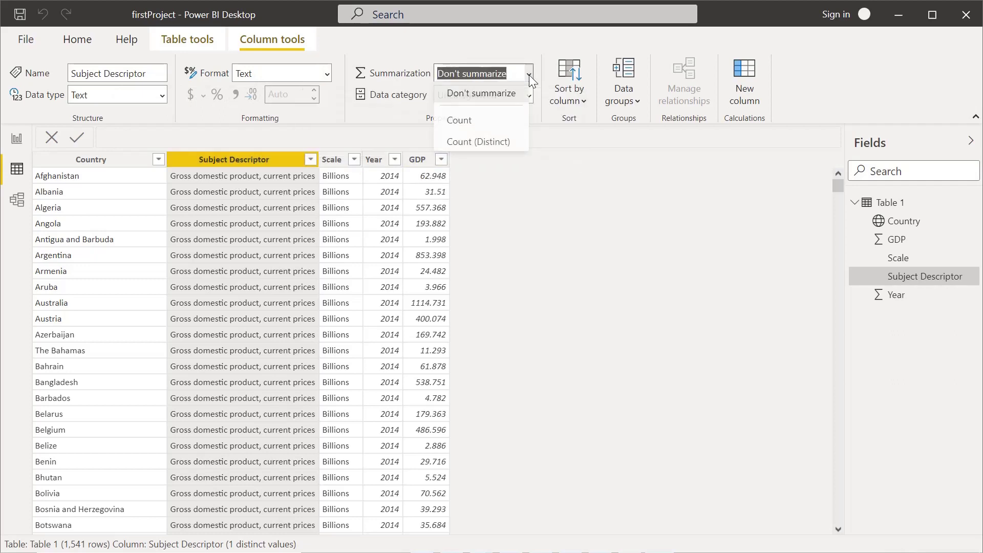
left_click(539, 122)
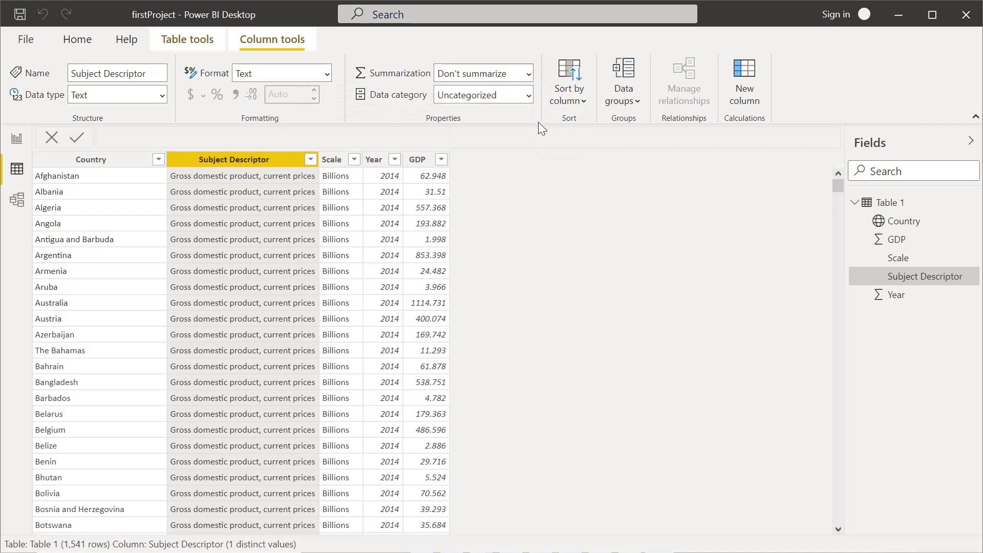
left_click(530, 75)
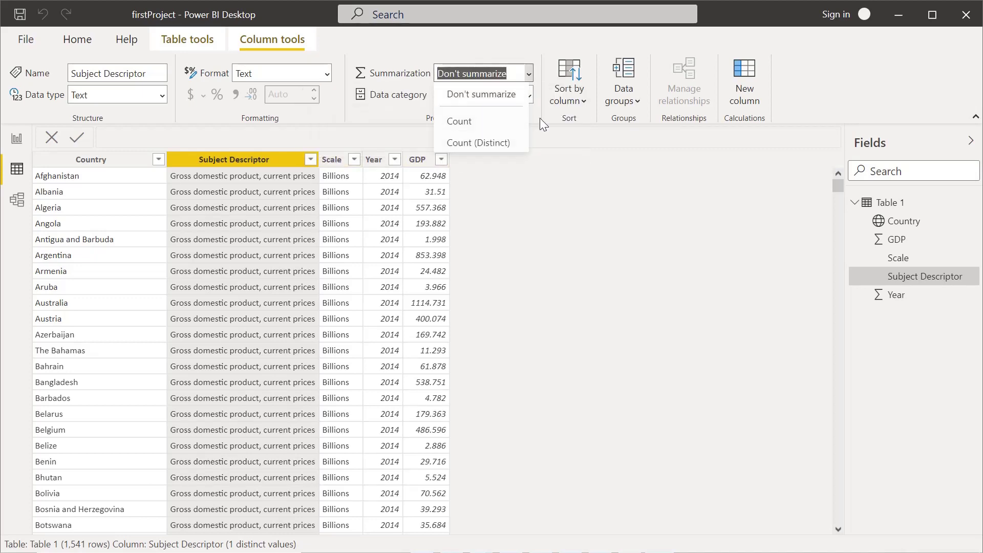
left_click(542, 122)
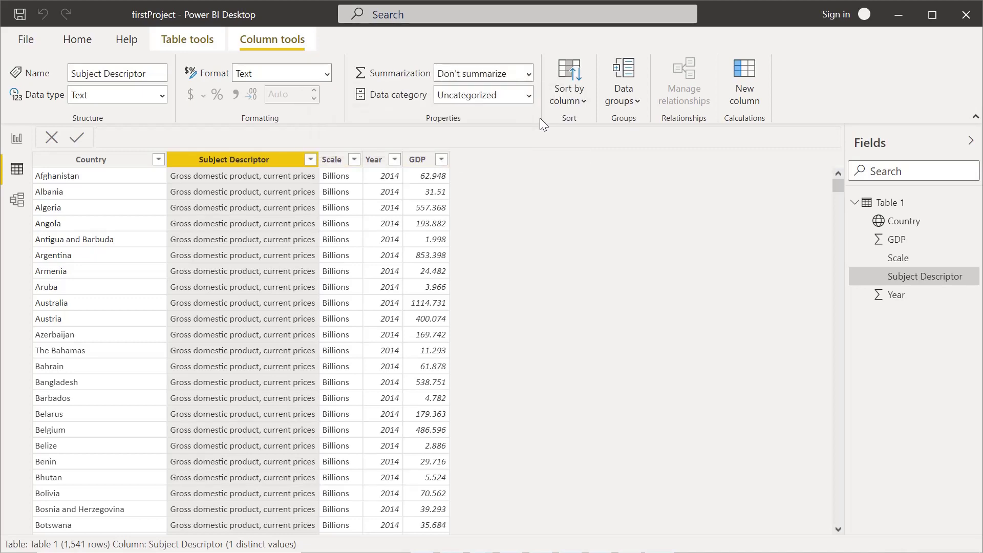
Review the GDP column's settings, keeping Sum summarization and Uncategorized data category
left_click(416, 160)
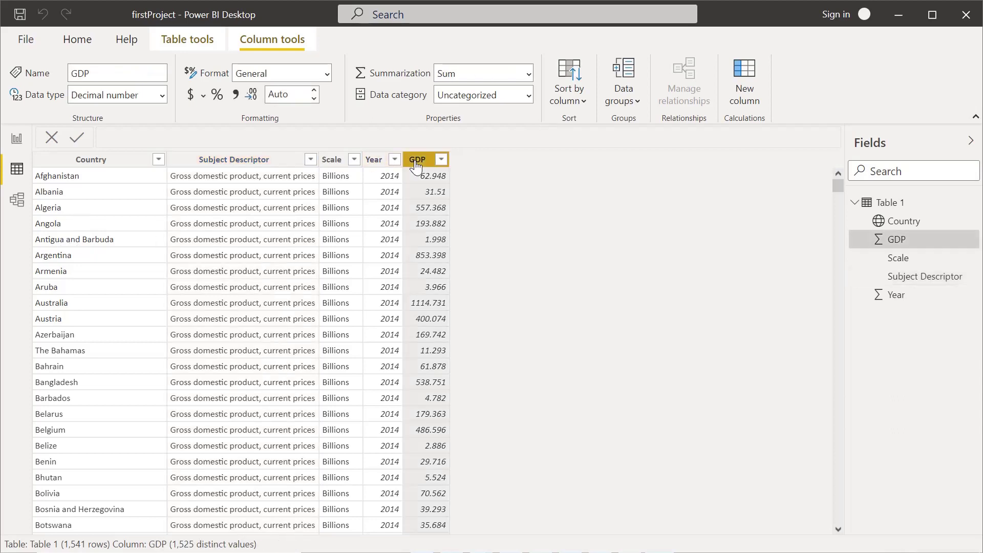
left_click(529, 75)
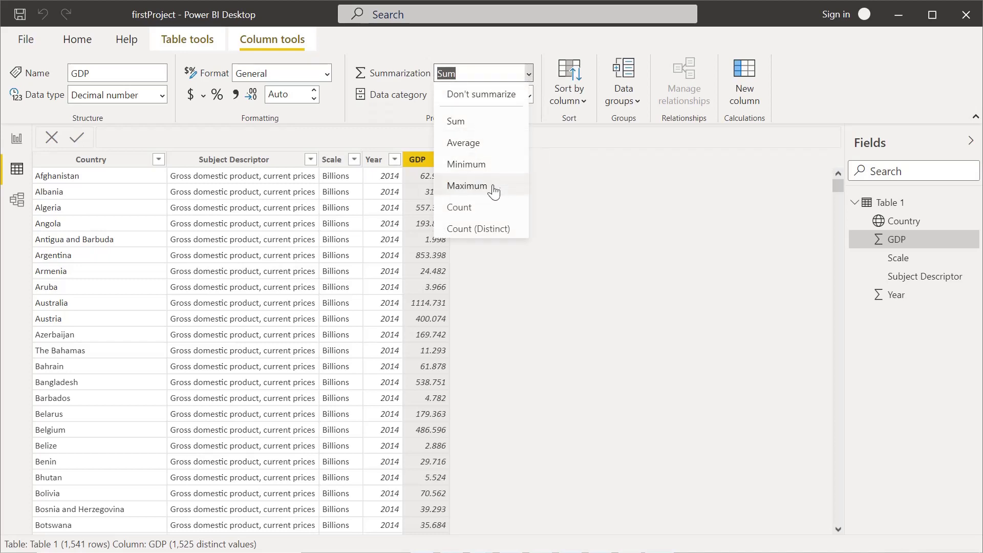
left_click(537, 115)
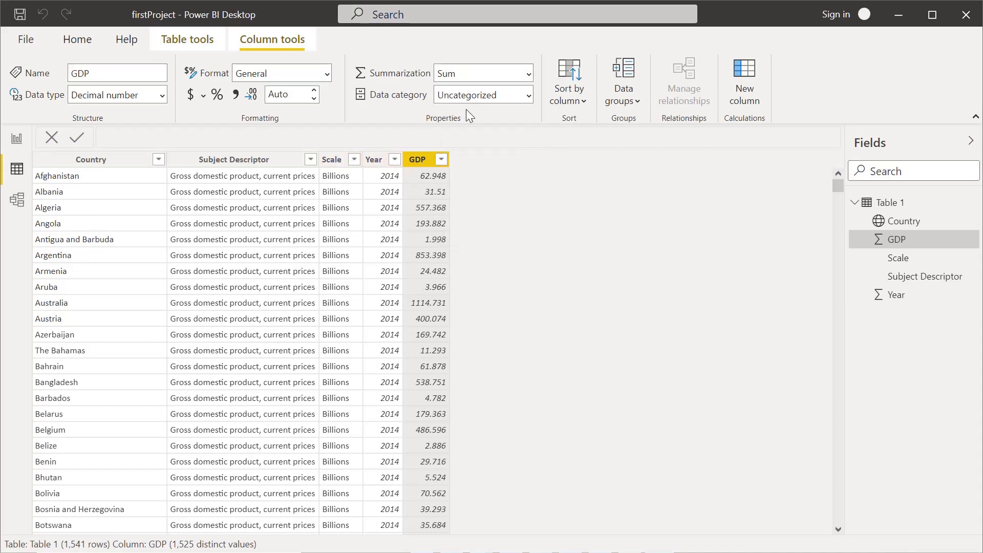
left_click(528, 94)
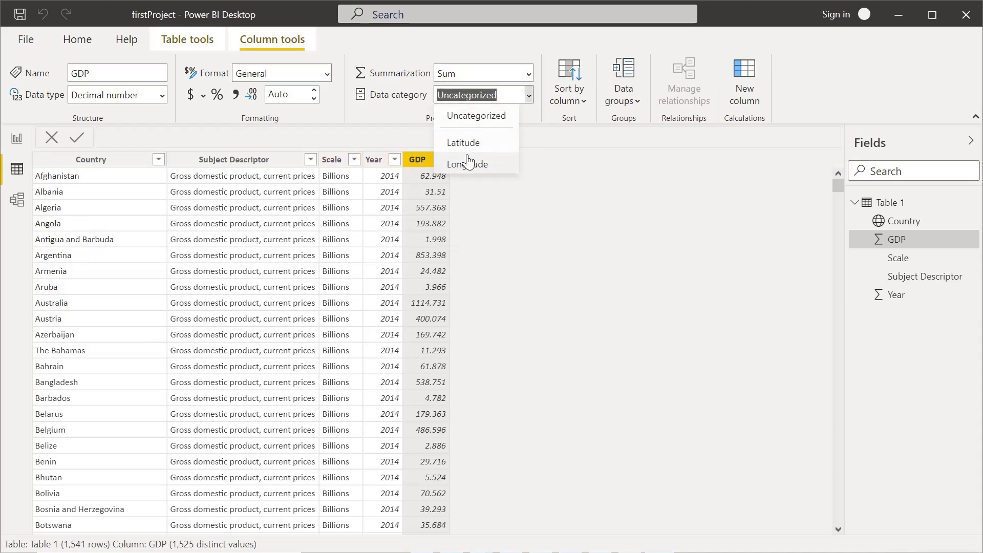
left_click(534, 122)
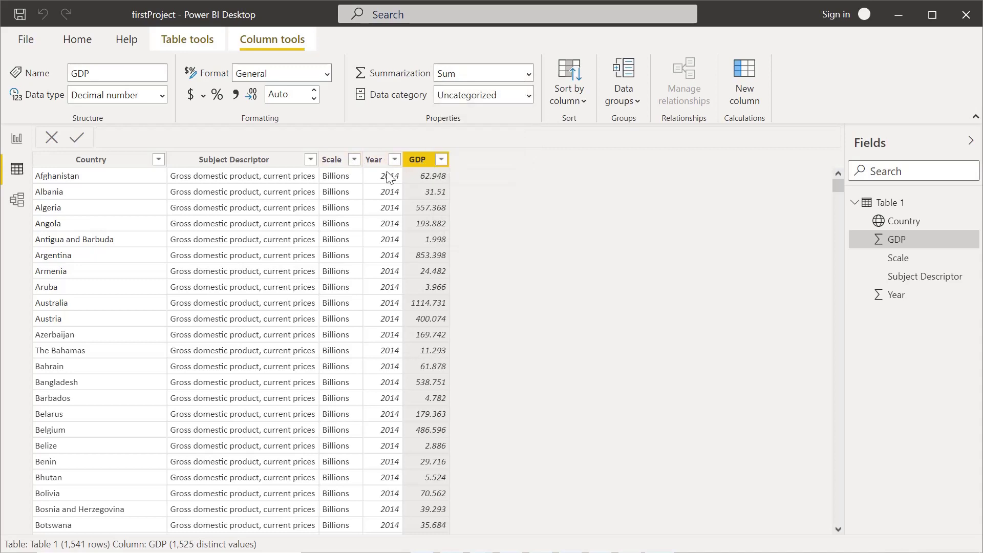
Confirm the Country column's data category as Country, then deselect the column
left_click(93, 159)
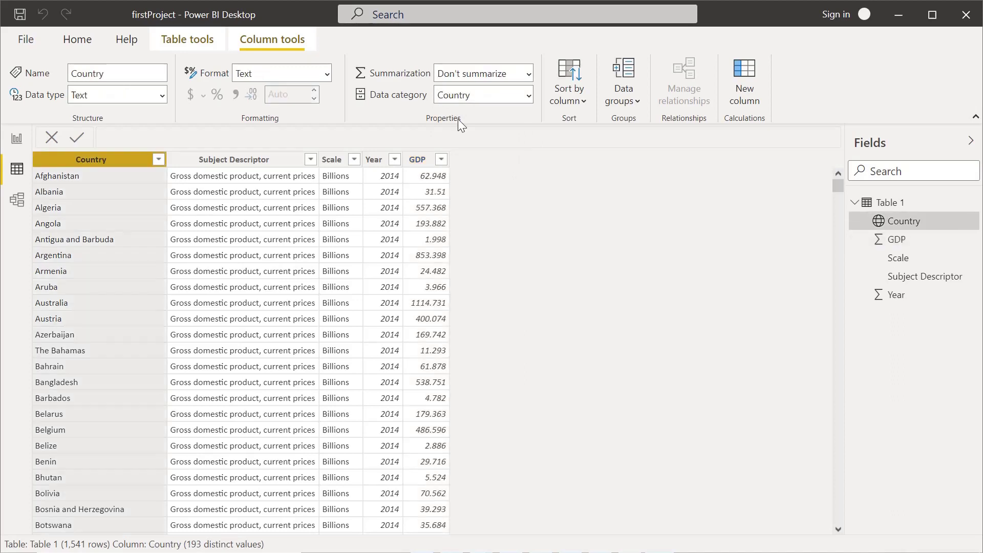
left_click(529, 95)
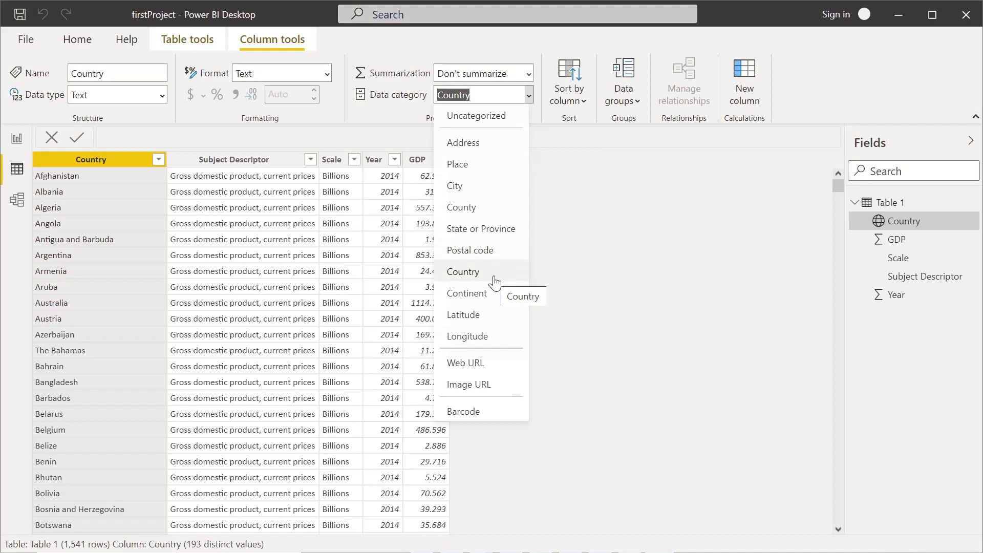
left_click(533, 113)
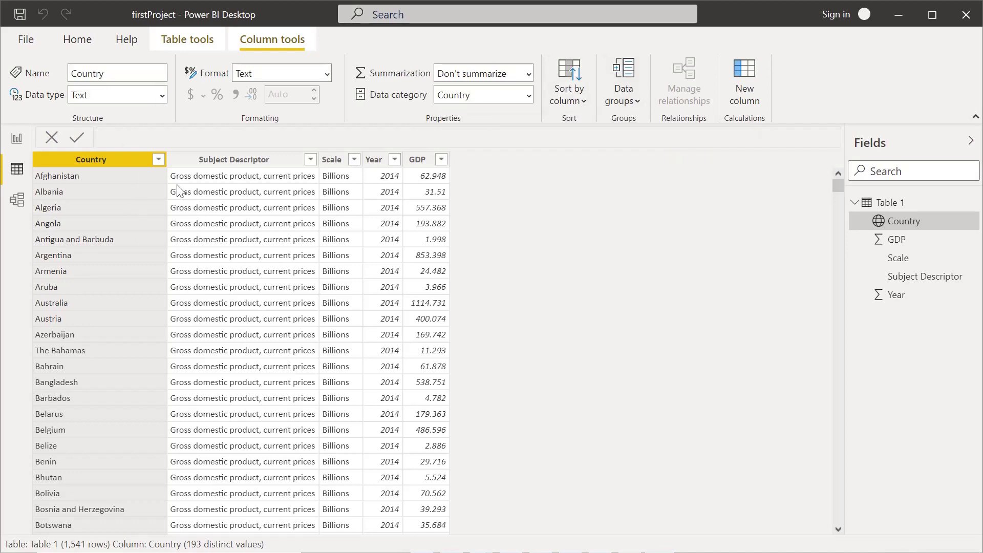
left_click(824, 198)
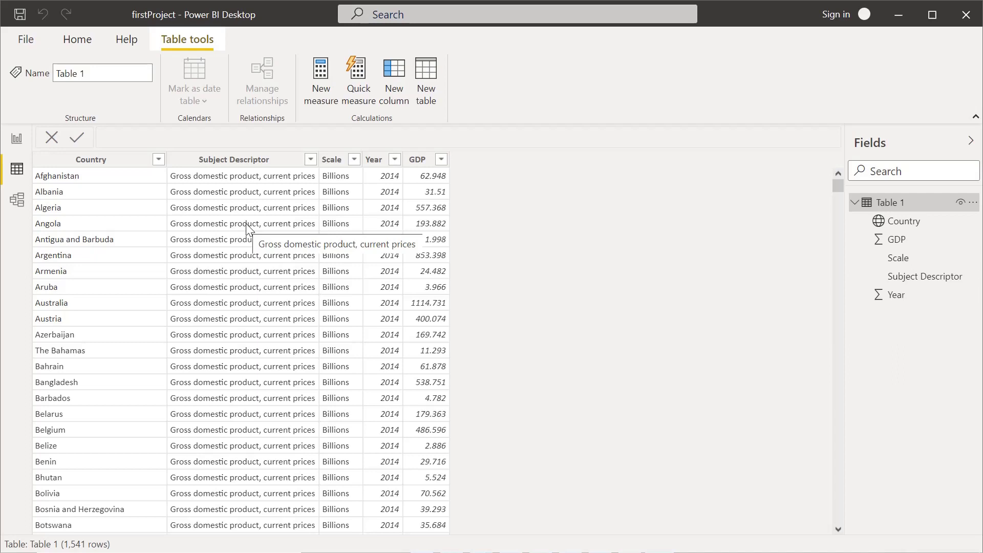
Inspect the Scale column, then return to the Country Wise GDP report page
left_click(333, 160)
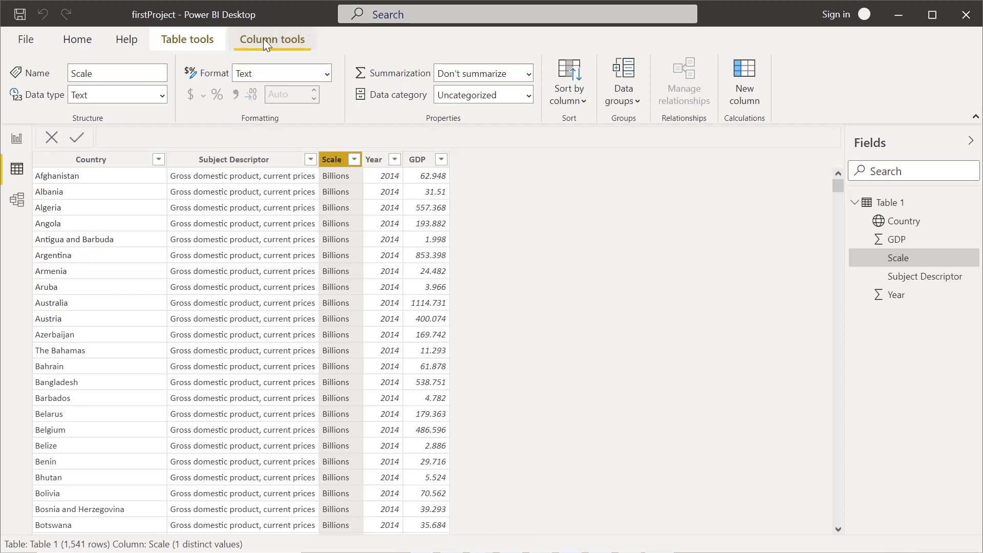
left_click(886, 209)
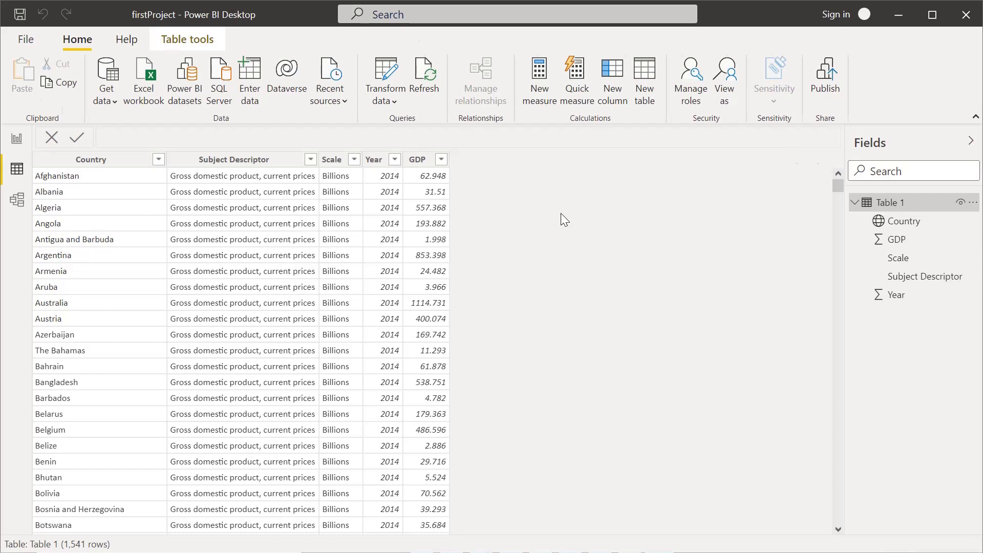
left_click(17, 138)
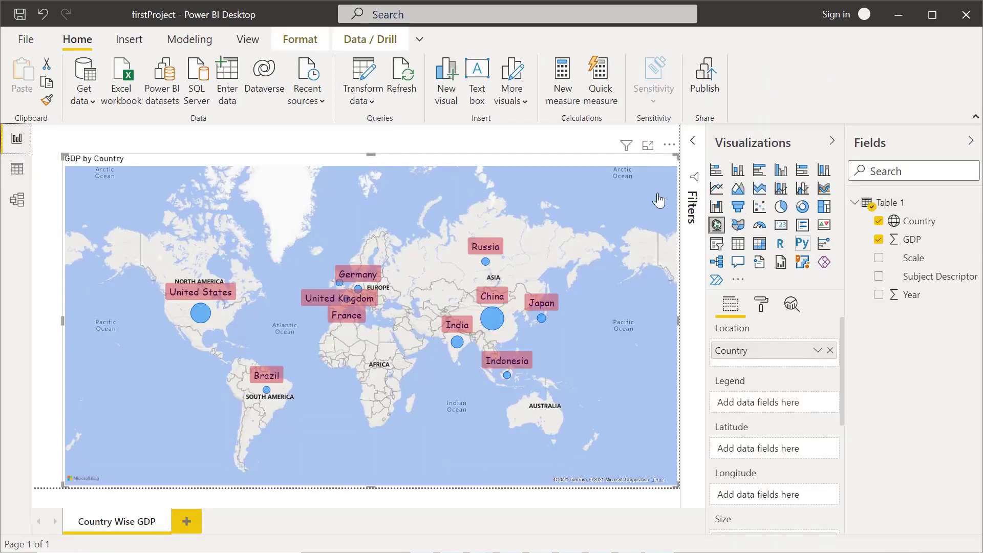
Remove and re-add GDP as the map's bubble size, then show the map's formatting settings
left_click(878, 240)
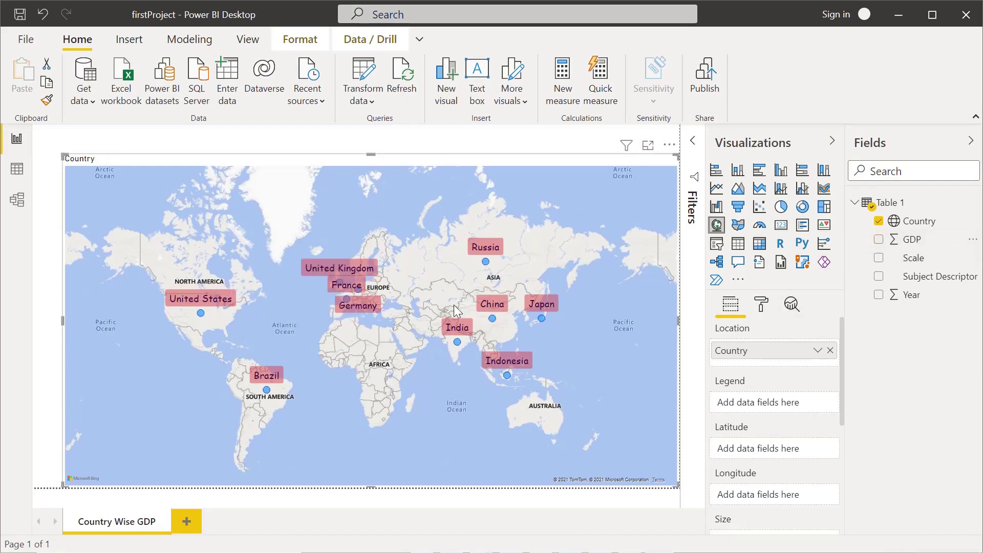
left_click(879, 240)
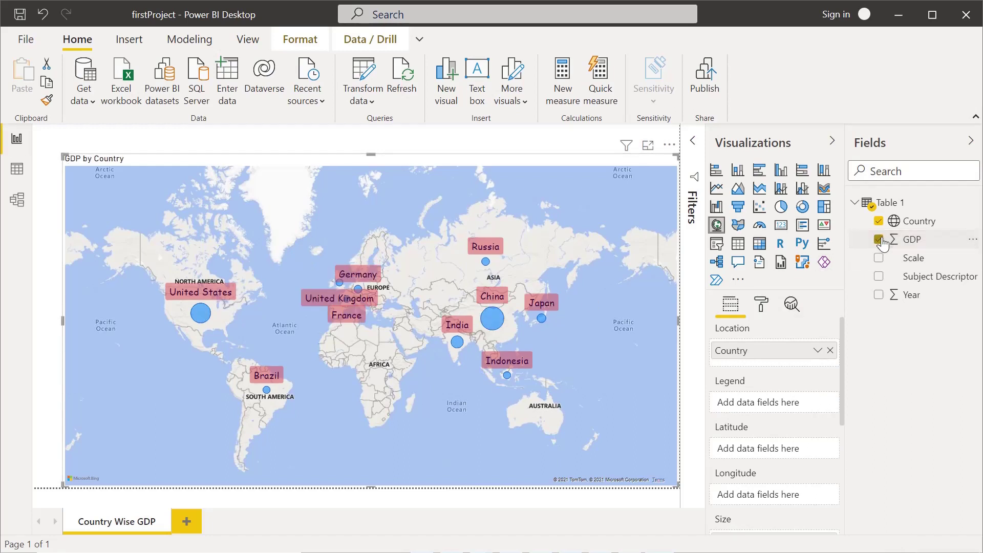
mouse_move(843, 382)
left_mouse_down()
mouse_move(850, 509)
mouse_move(847, 389)
left_mouse_up()
left_click(765, 307)
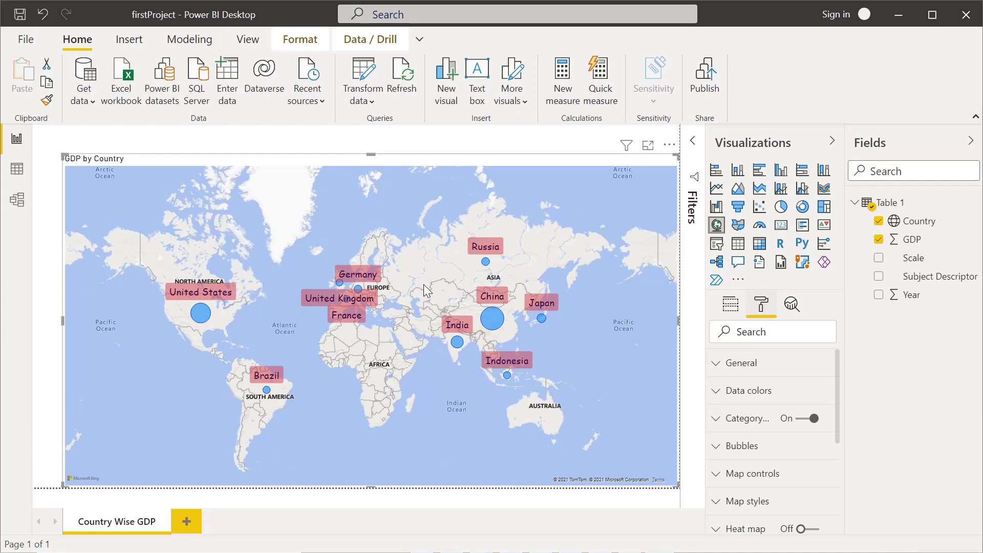
Browse the Data / Drill, View and Home ribbon options
left_click(349, 41)
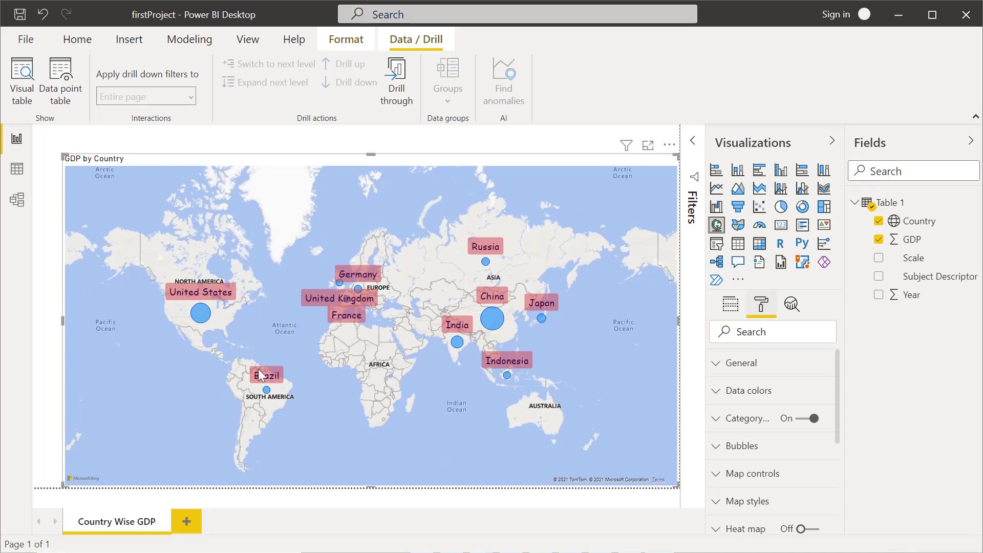
left_click(248, 40)
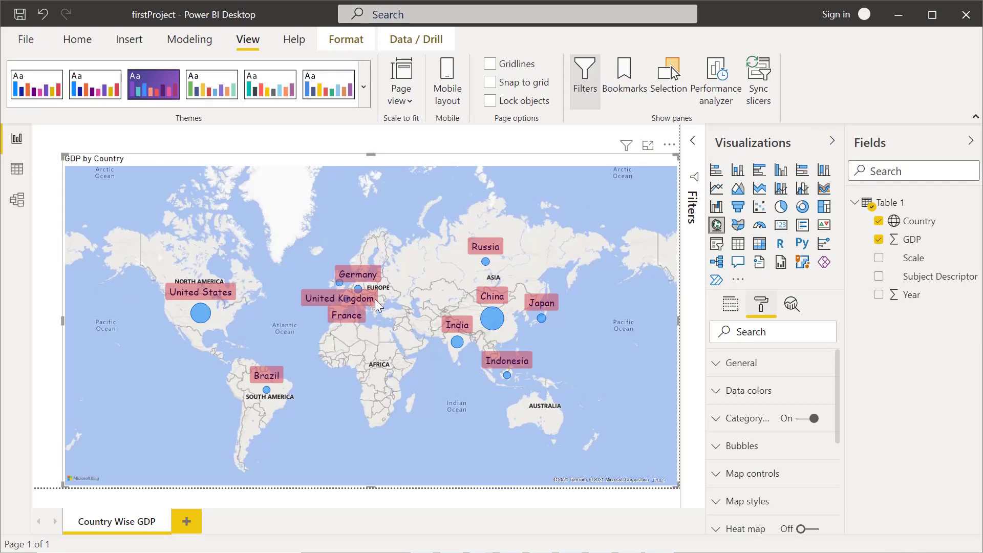
left_click(72, 39)
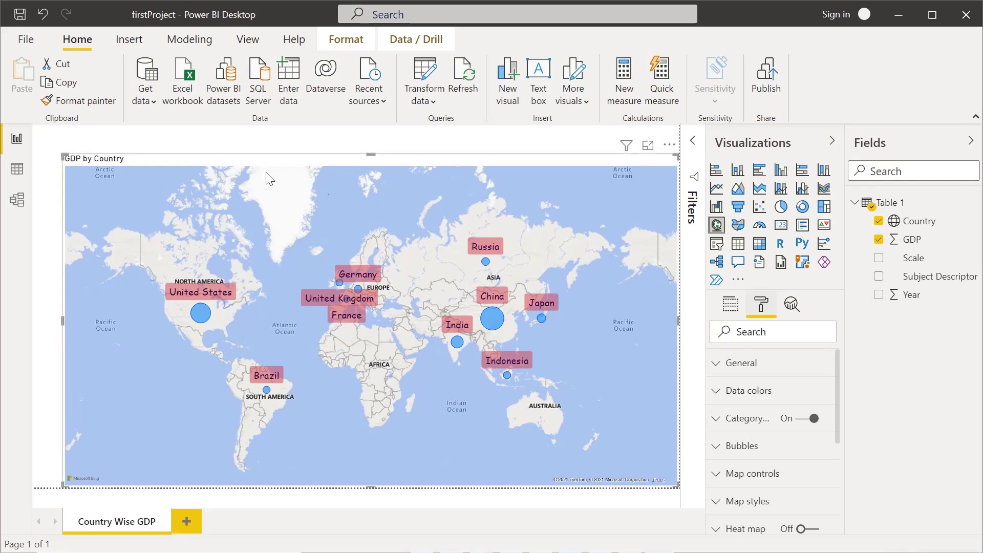
Open Table 1 in Power Query Editor, reposition the window and refresh the outdated preview
left_click(434, 104)
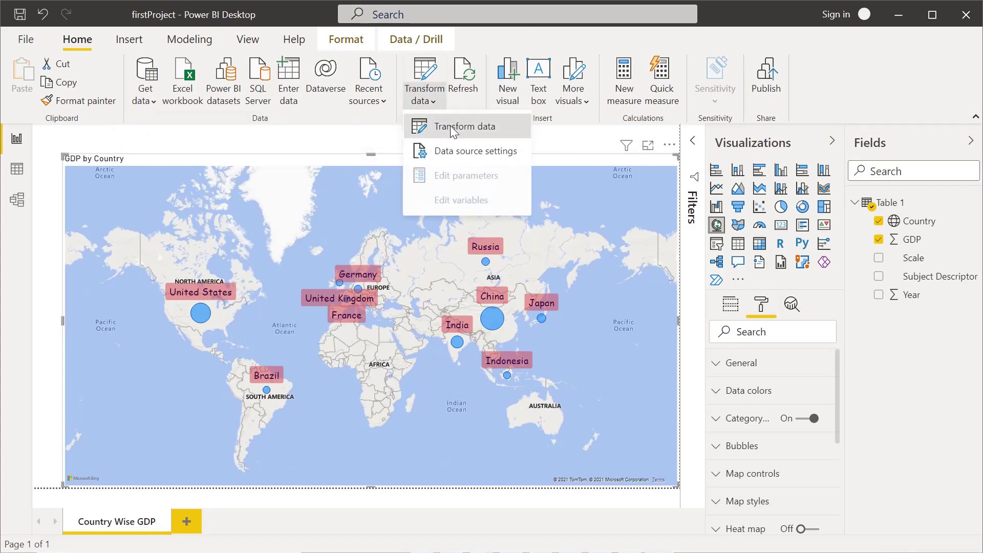
left_click(454, 129)
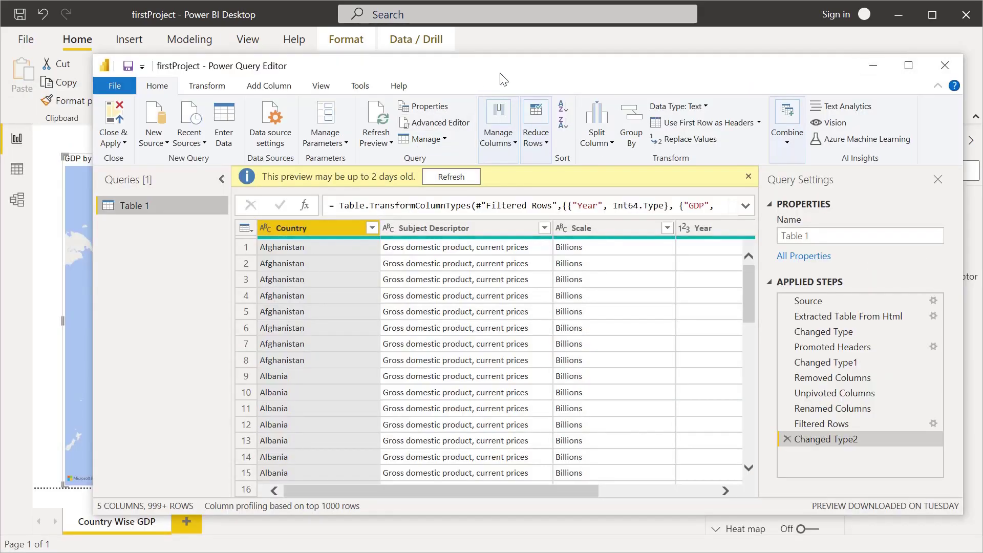
left_click_drag(503, 79, 440, 50)
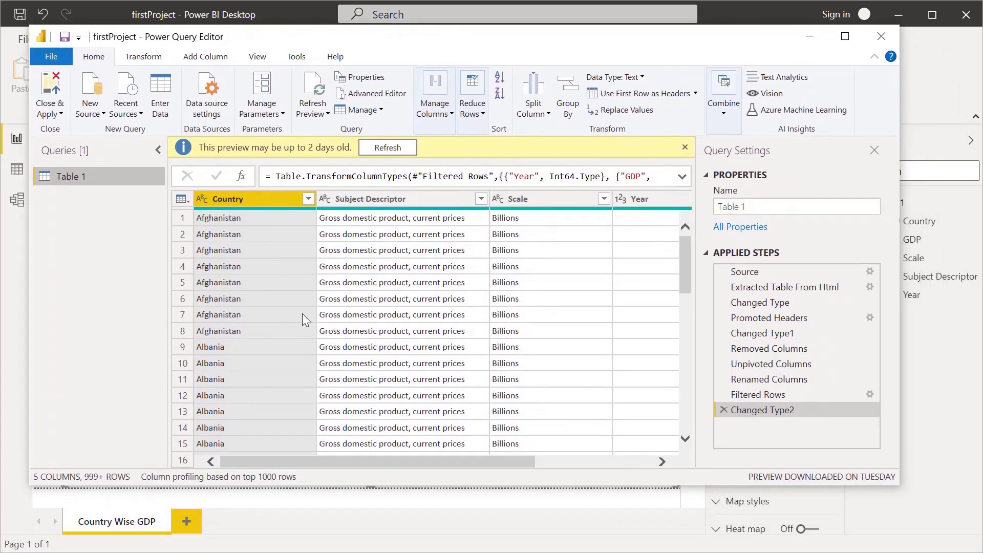
left_click(374, 149)
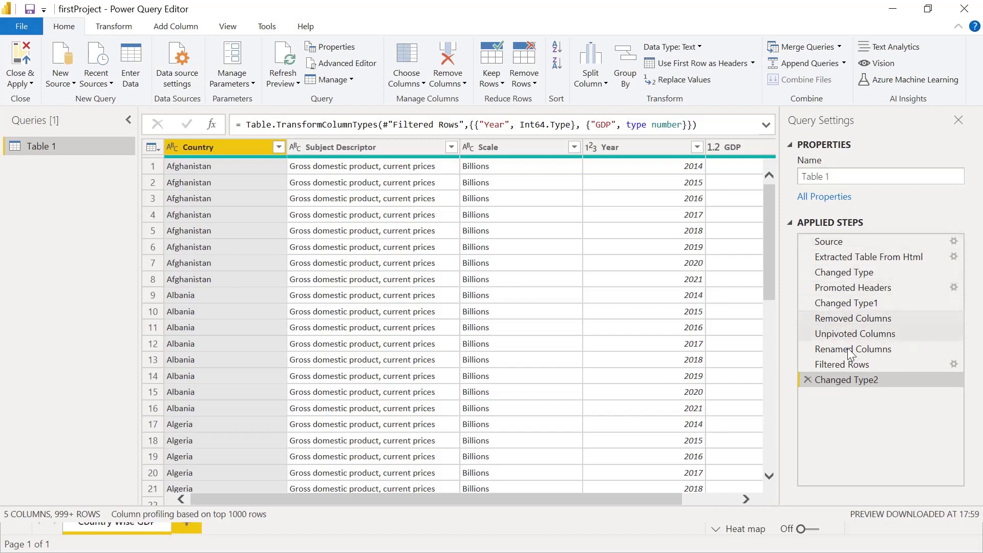
Step through Source, Extracted Table From Html, Promoted Headers, Changed Type2 and Unpivoted Columns
left_click(848, 247)
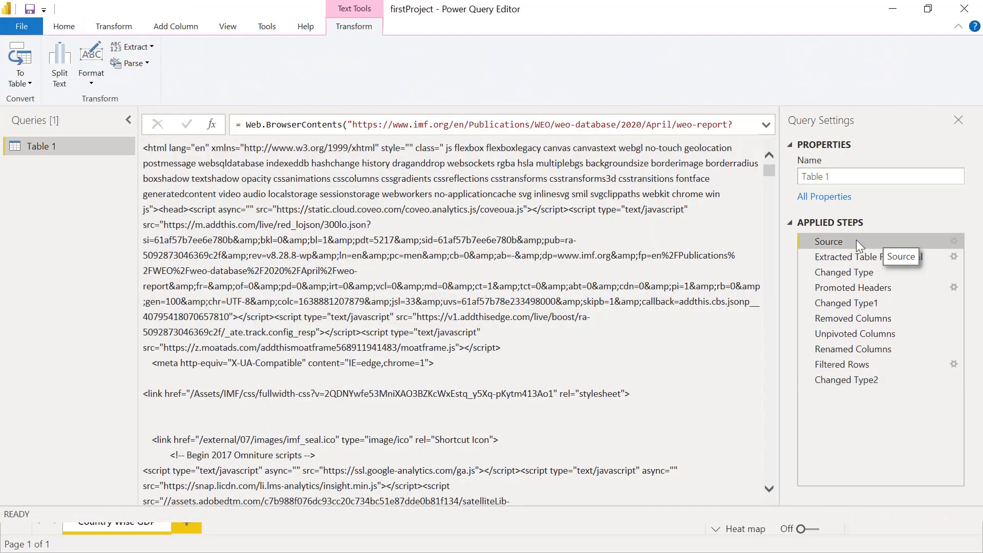
left_click(851, 259)
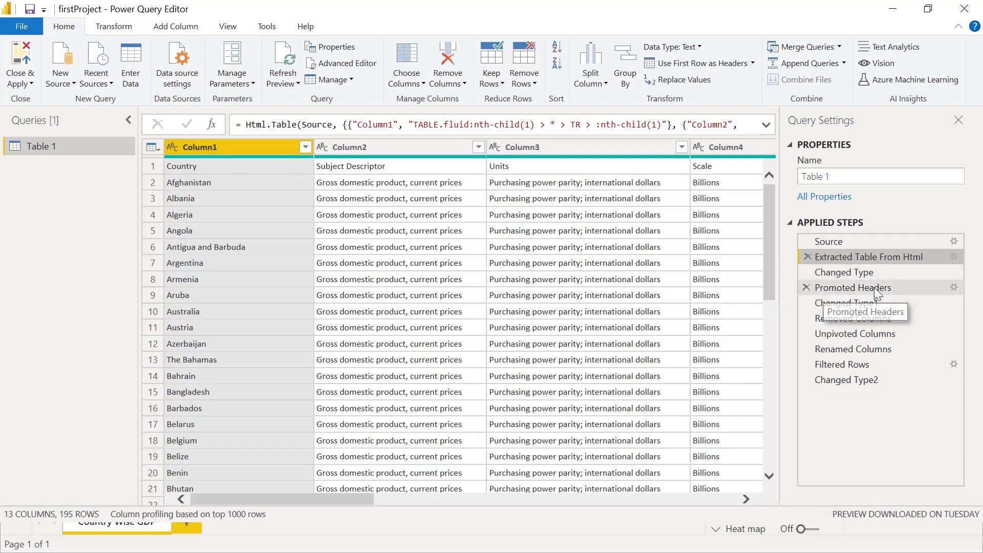
left_click(819, 288)
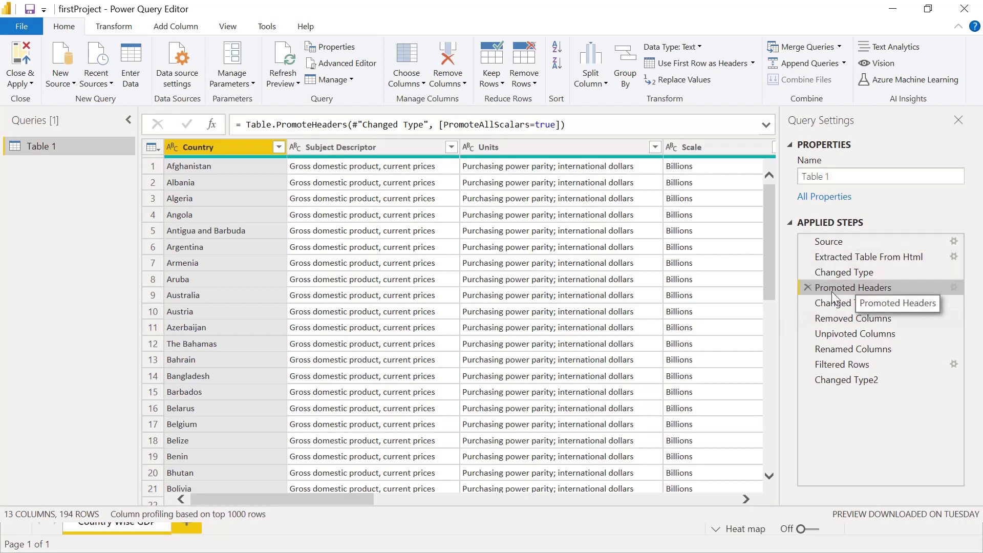
left_click(821, 380)
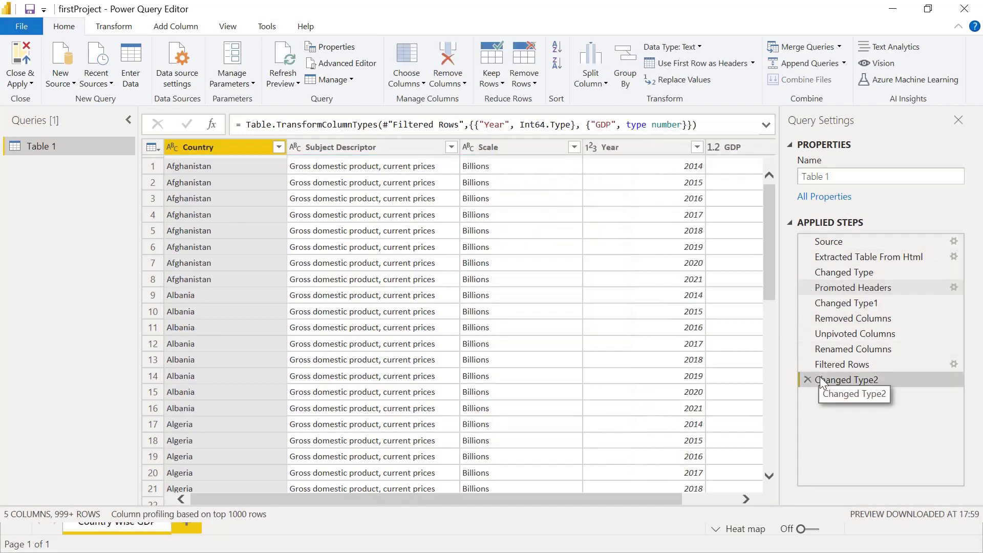
left_click(845, 337)
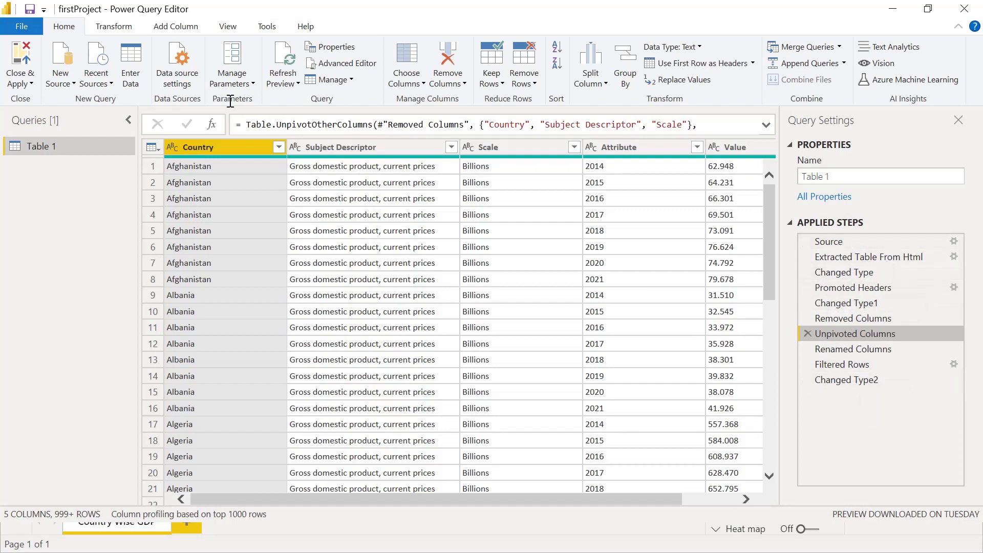
Select Subject Descriptor then Country, and browse the Transform, Add Column and View ribbon options
left_click(342, 149)
left_click(216, 147)
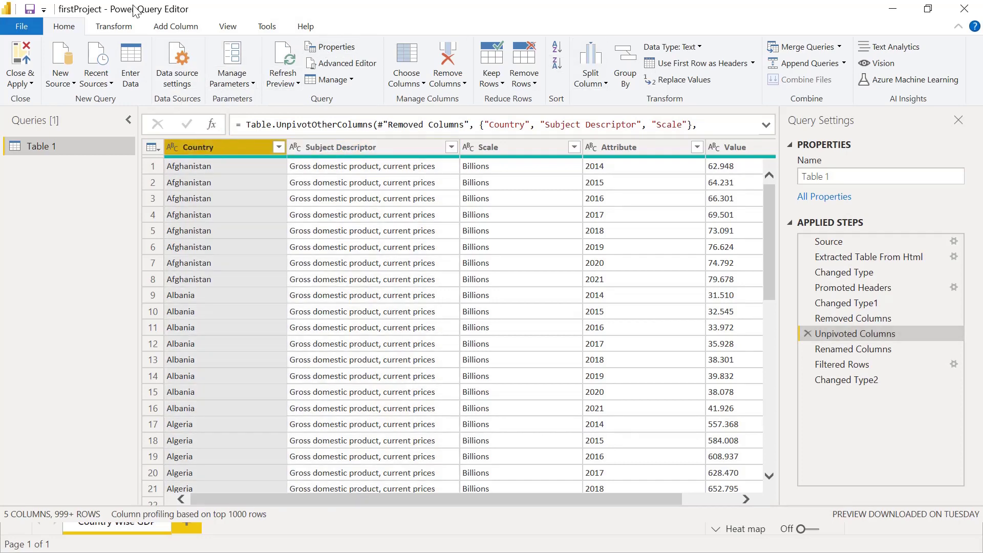
left_click(104, 24)
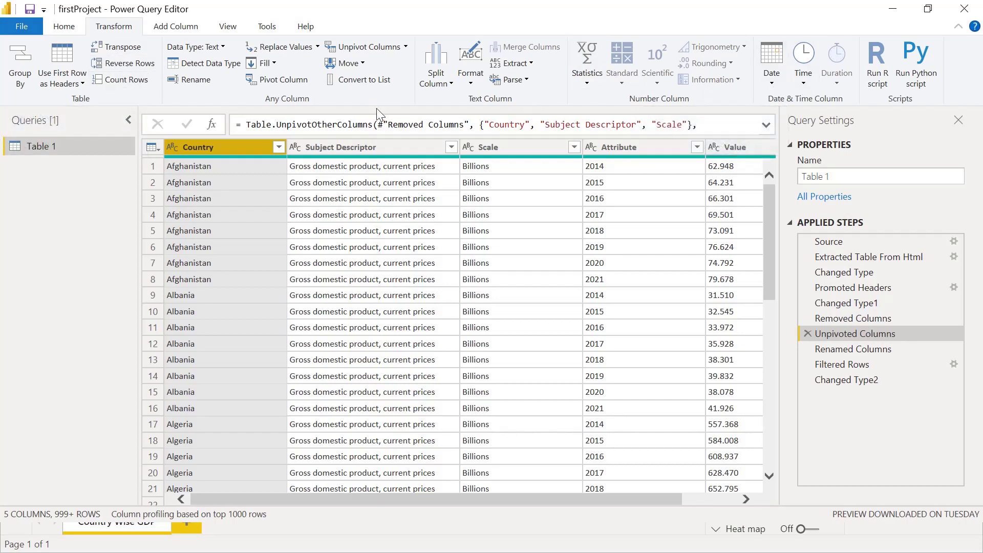
left_click(178, 27)
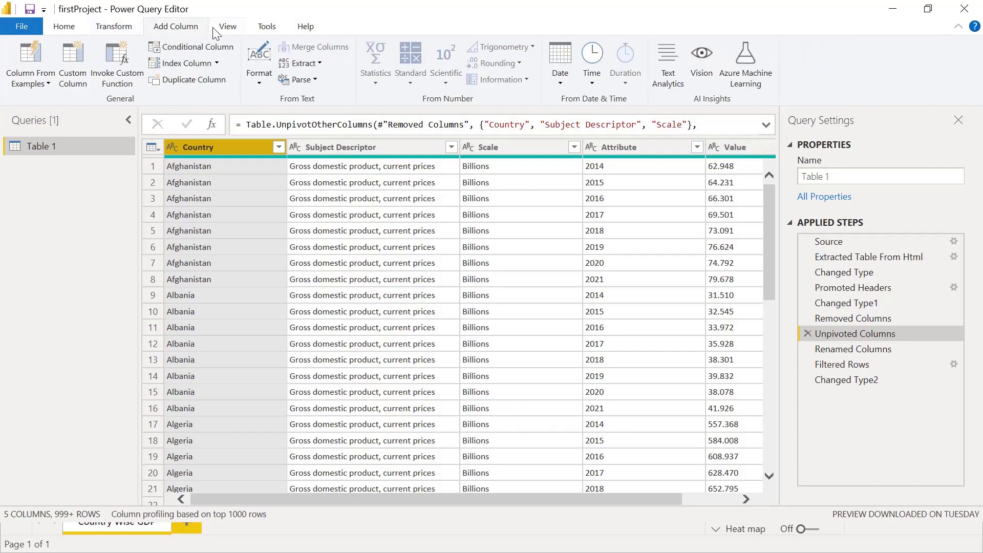
left_click(229, 31)
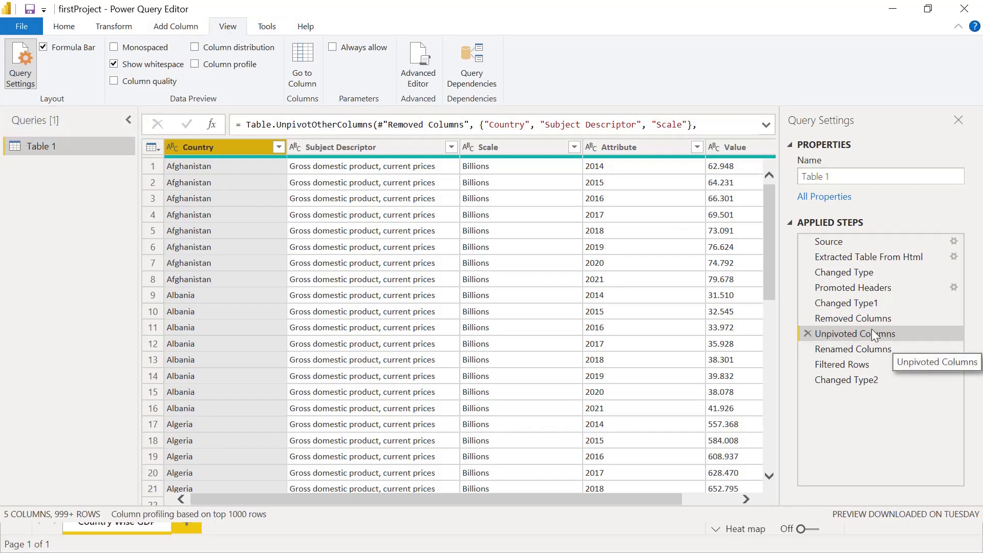
Preview the Removed Columns step and inspect its formula, which drops Units and Country/Series-specific Notes
left_click(840, 318)
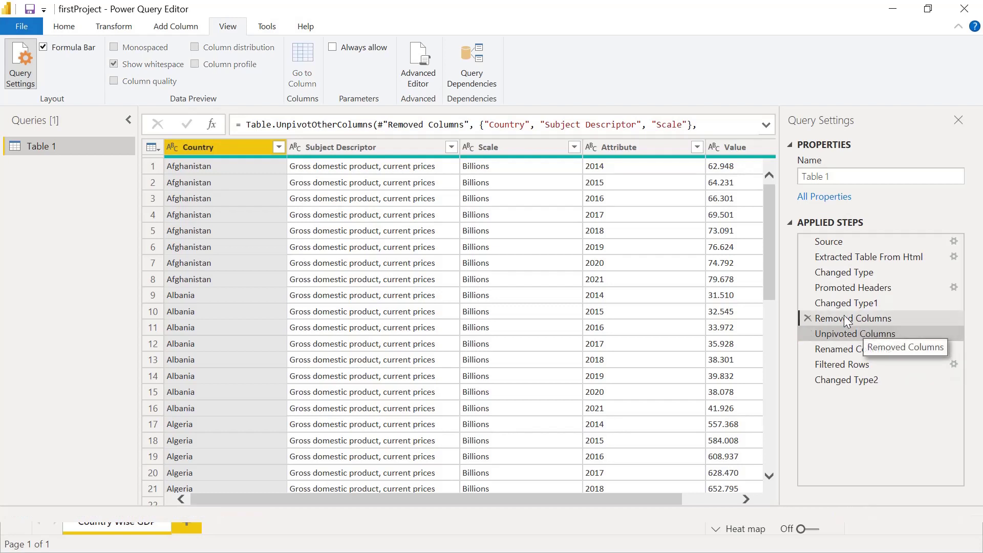
left_click(238, 128)
left_click_drag(237, 127, 509, 134)
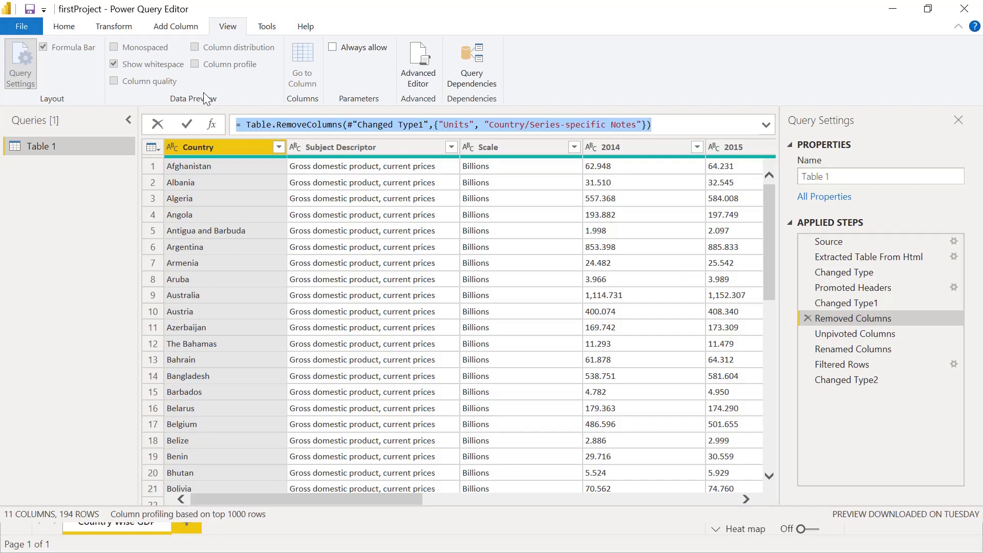
key("Escape")
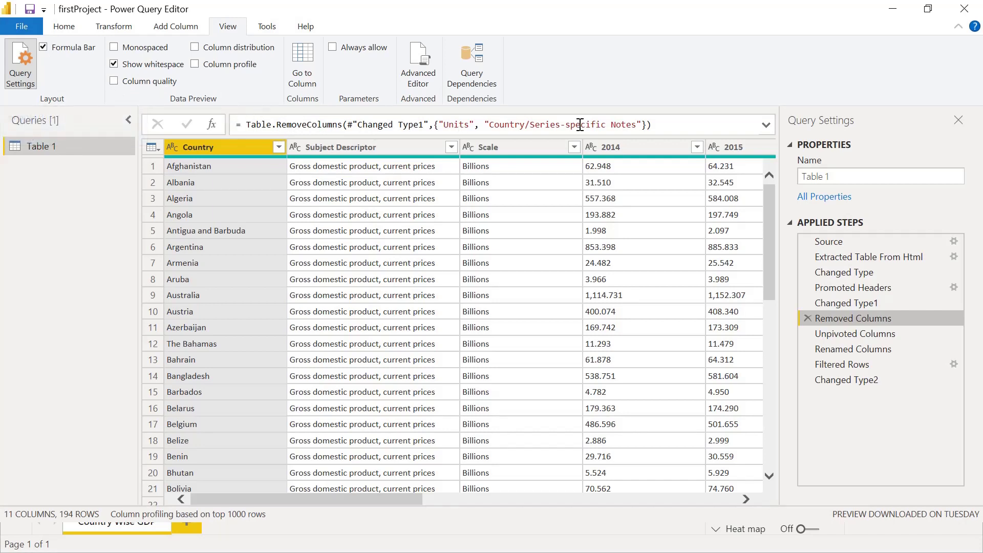
left_click(42, 47)
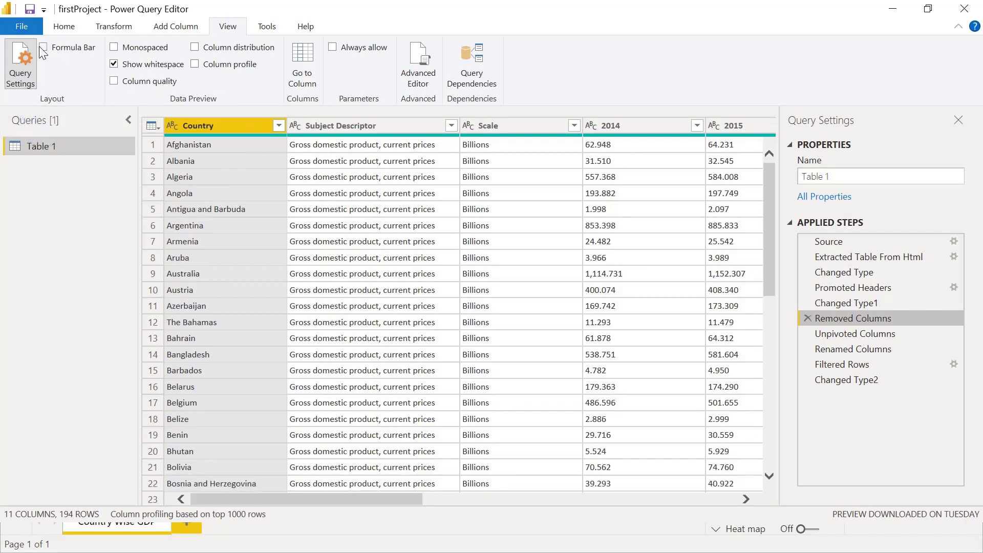
left_click(41, 49)
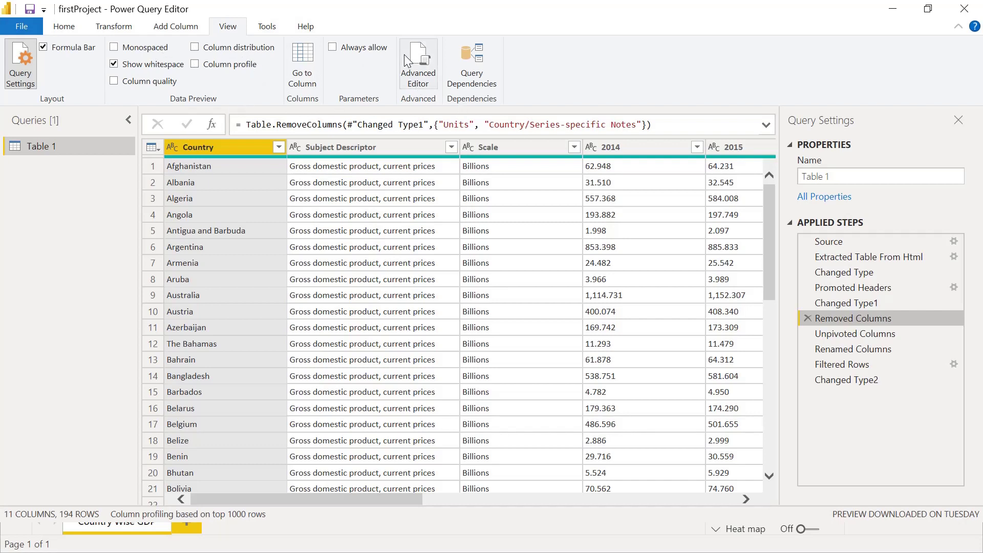
Read through Table 1's full M code in the Advanced Editor and close it unchanged
left_click(421, 72)
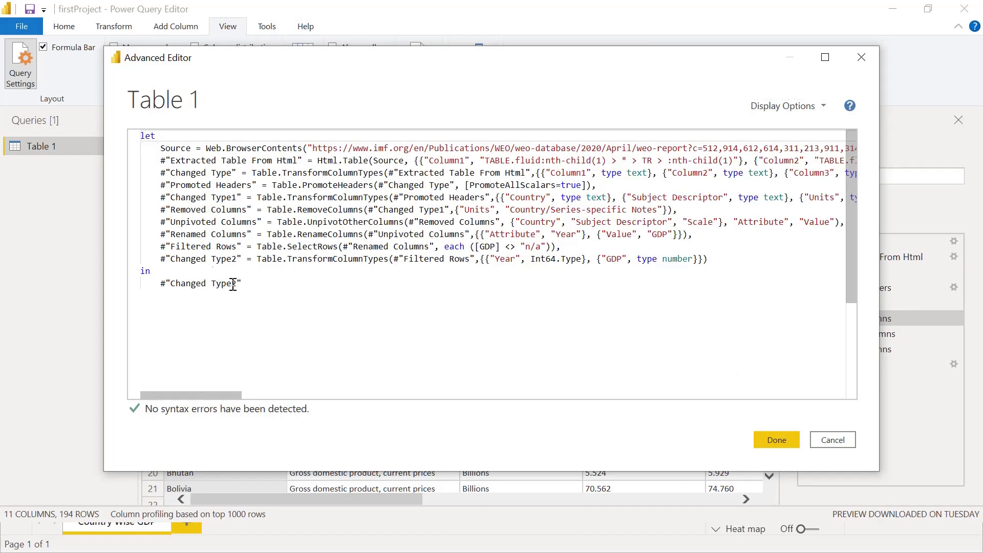
left_click_drag(242, 284, 144, 128)
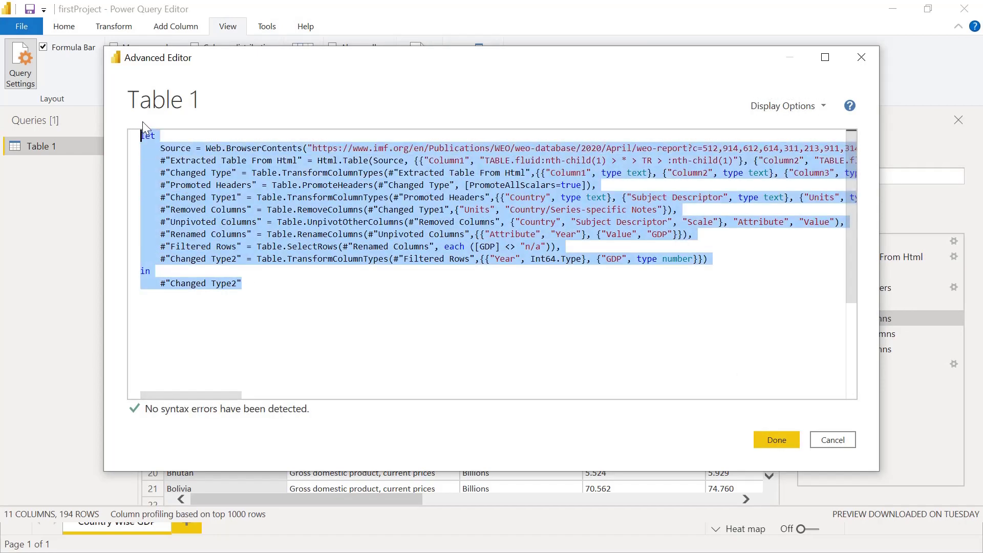
left_click(420, 234)
left_click_drag(855, 255, 853, 370)
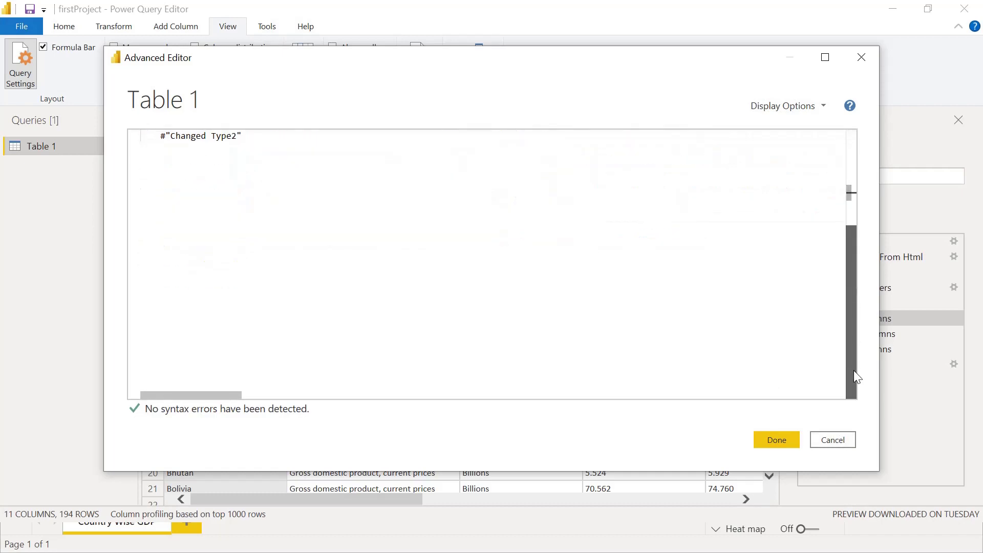
left_click(834, 440)
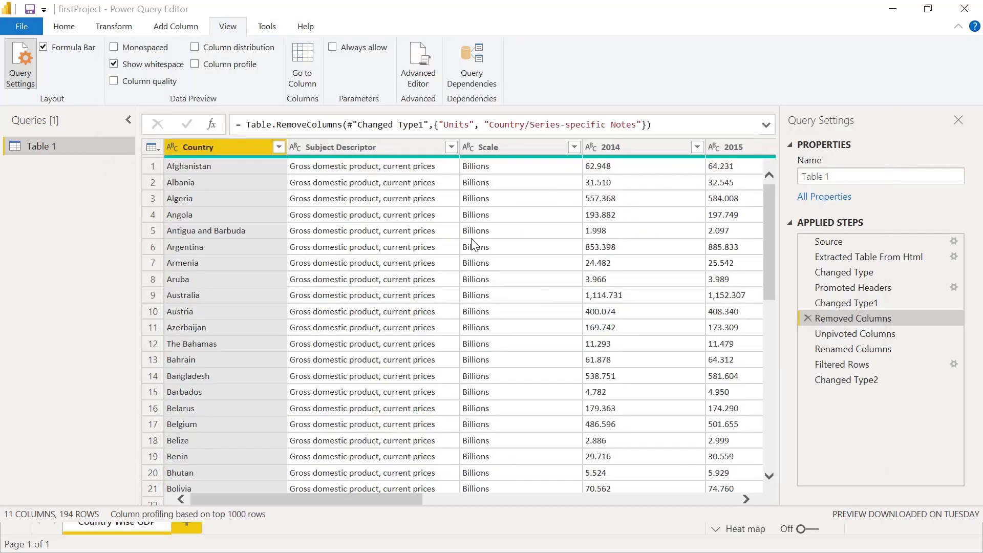
Browse the Tools, View and Transform ribbons, leaving the query name as Table 1, and return to Home
left_click(268, 28)
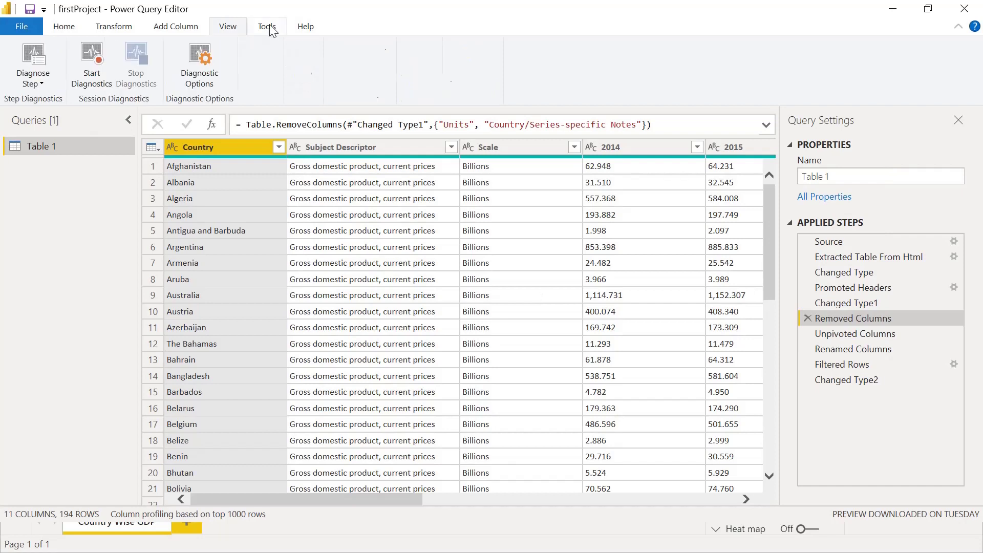
left_click(238, 29)
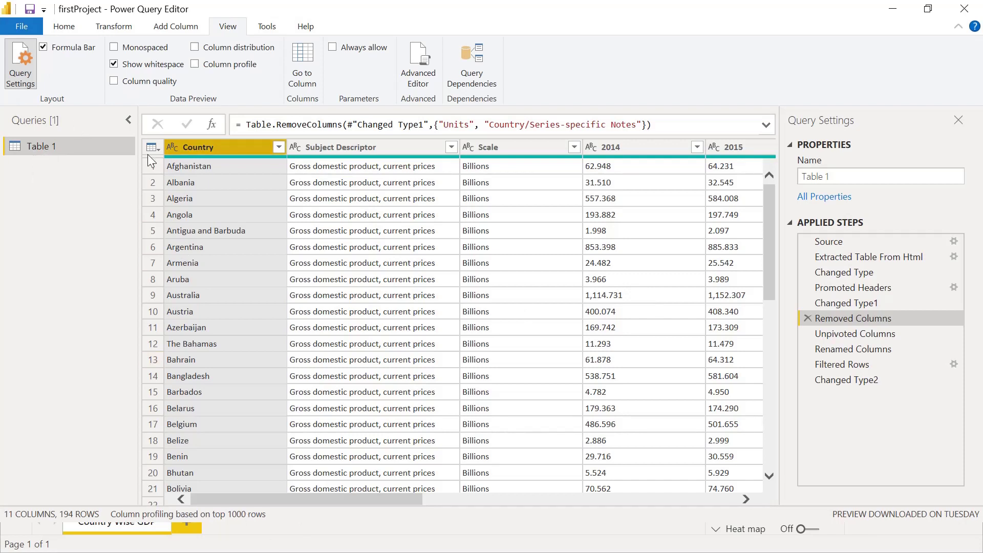
left_click(835, 176)
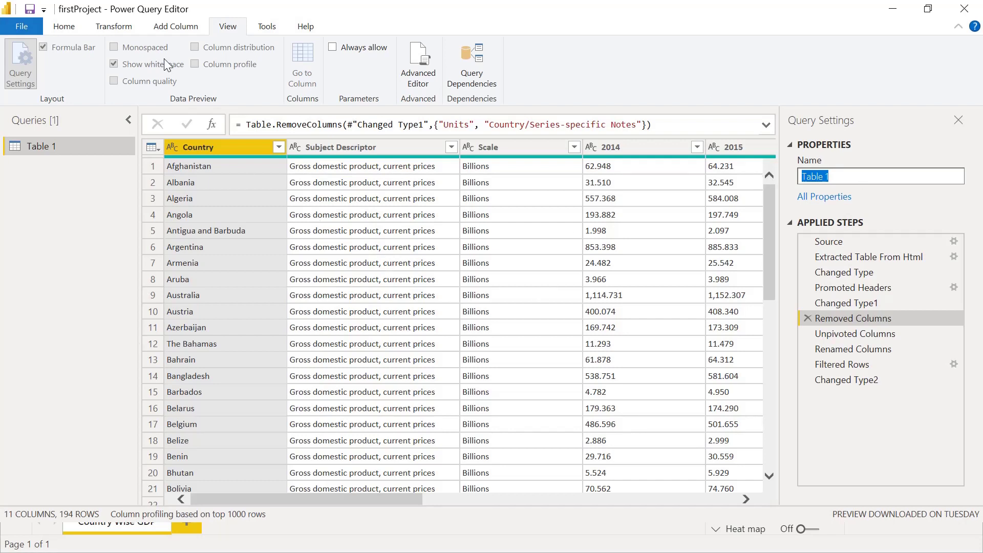
left_click(114, 29)
left_click(65, 32)
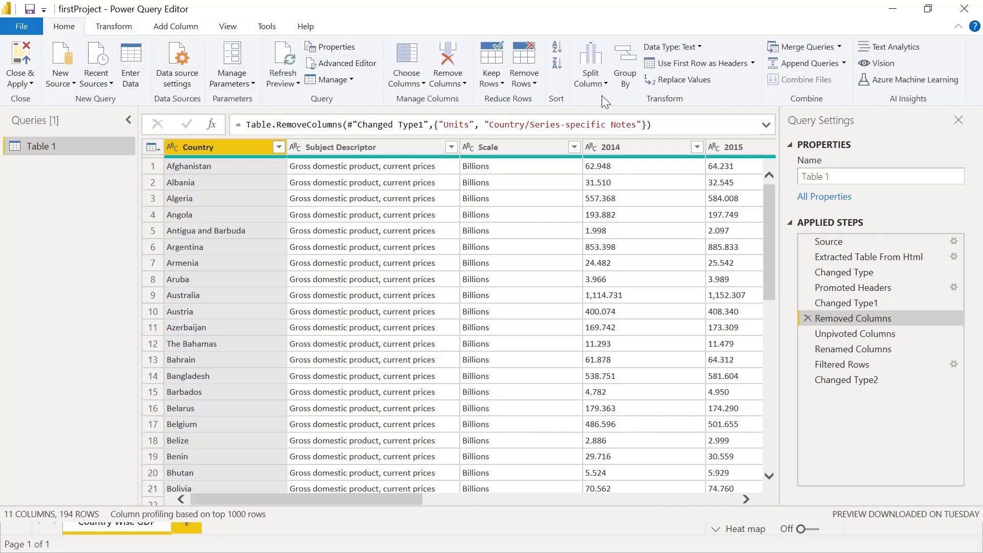
Review the Split Column options without splitting, then list the Close & Apply choices
left_click(590, 77)
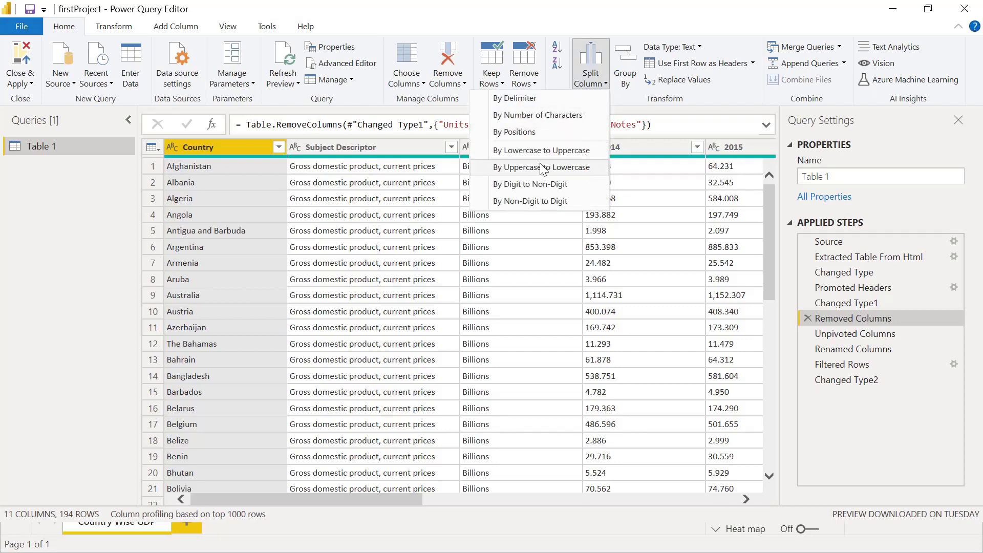
left_click(632, 99)
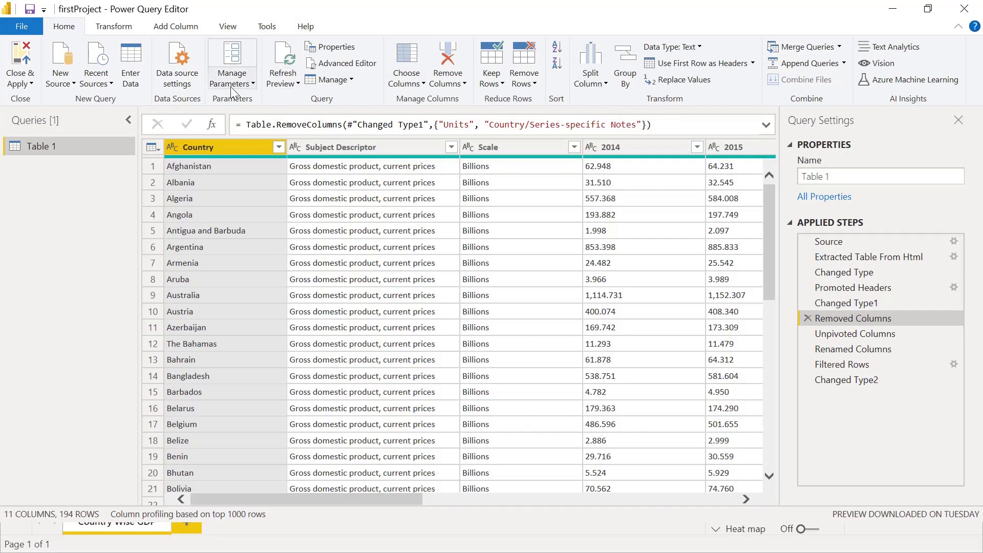
left_click(30, 84)
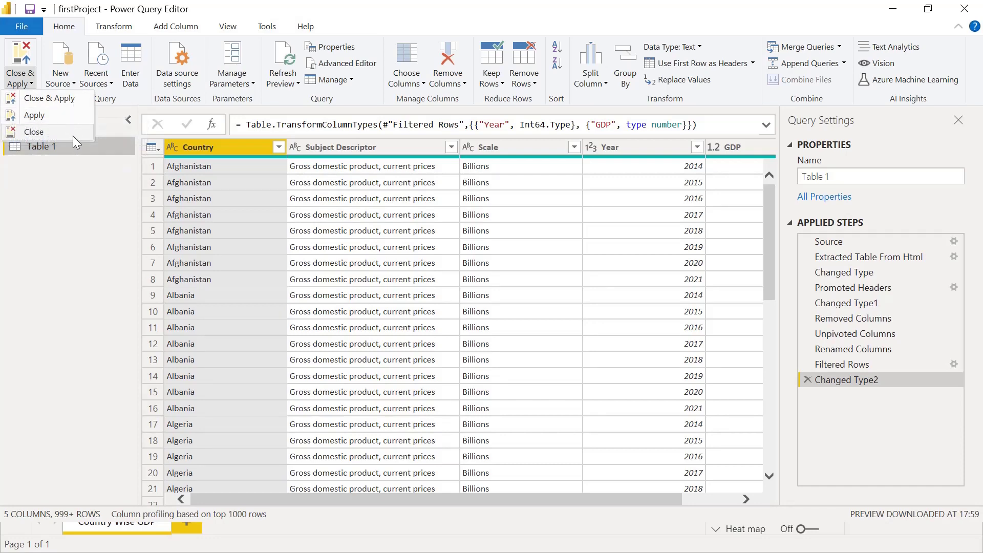
Close Power Query Editor to return to the Country Wise GDP report page
left_click(73, 136)
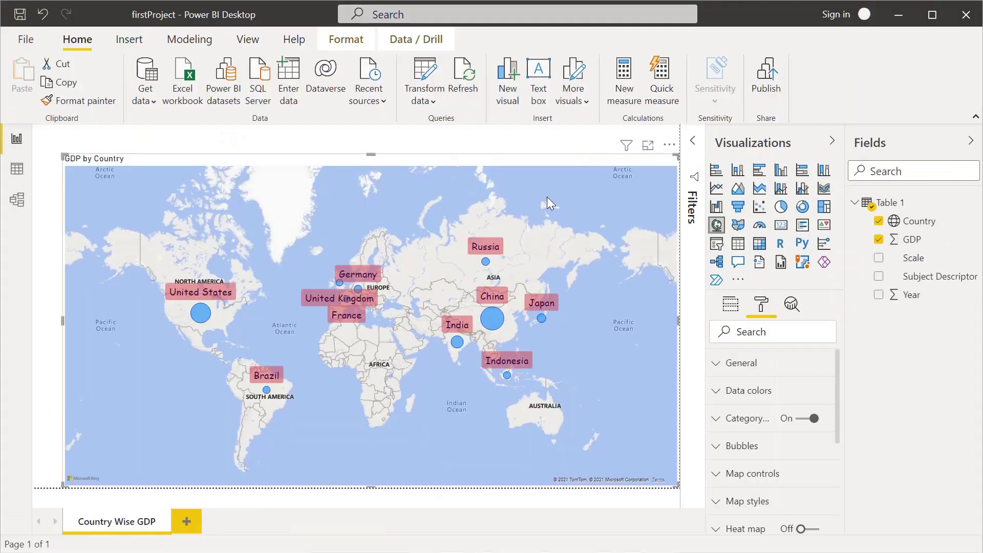